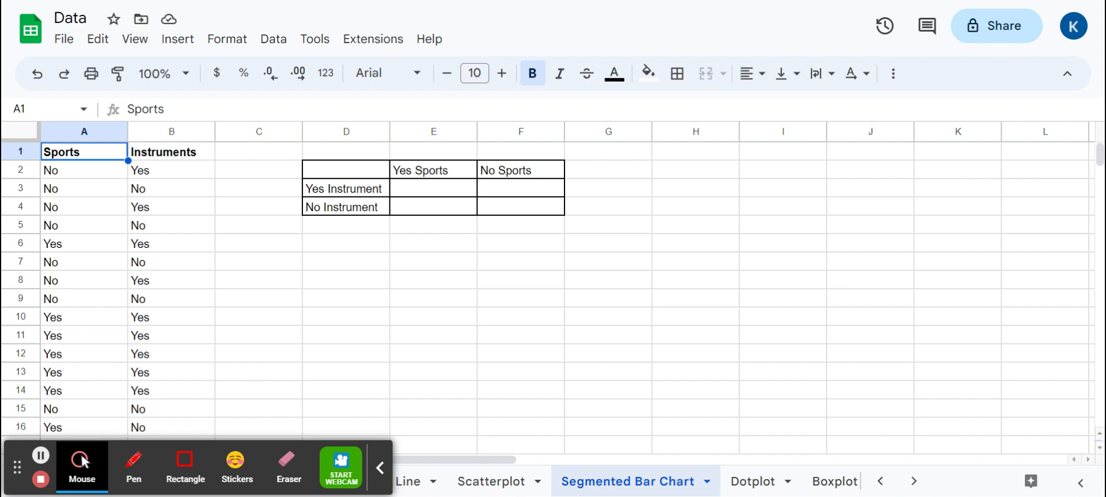
Start a COUNTIFS formula in cell E3 with the Sports range A2:A66 and the criterion "Yes"
click(433, 195)
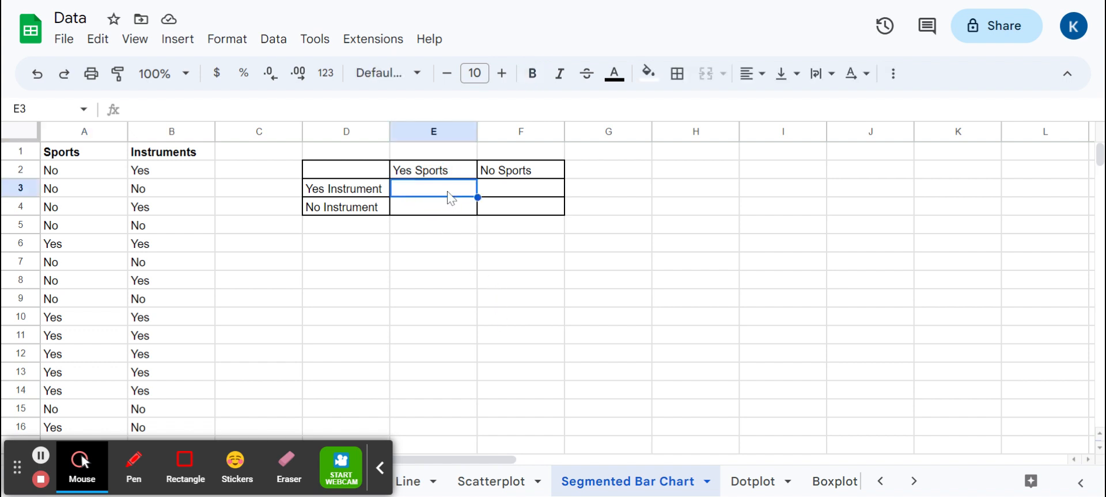
text(=countif)
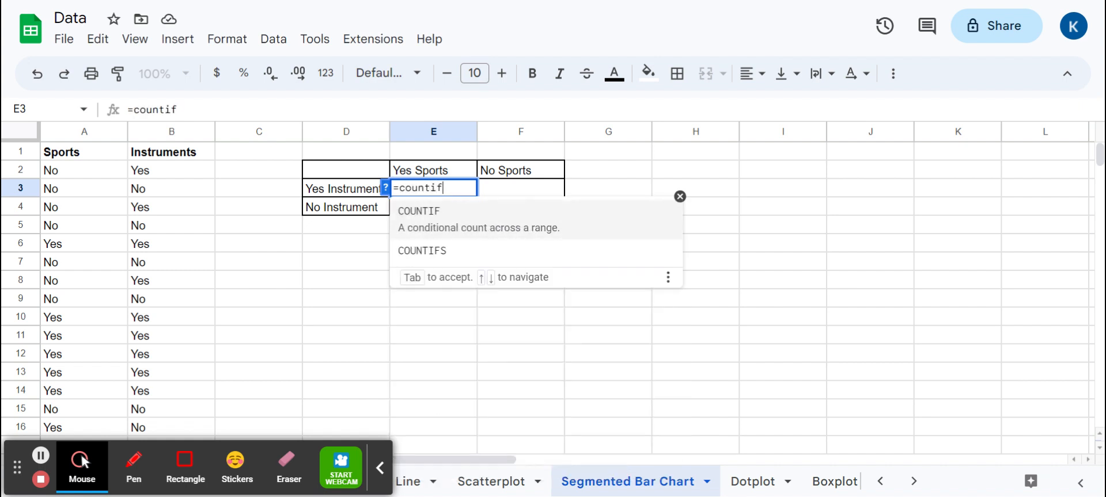
text(s()
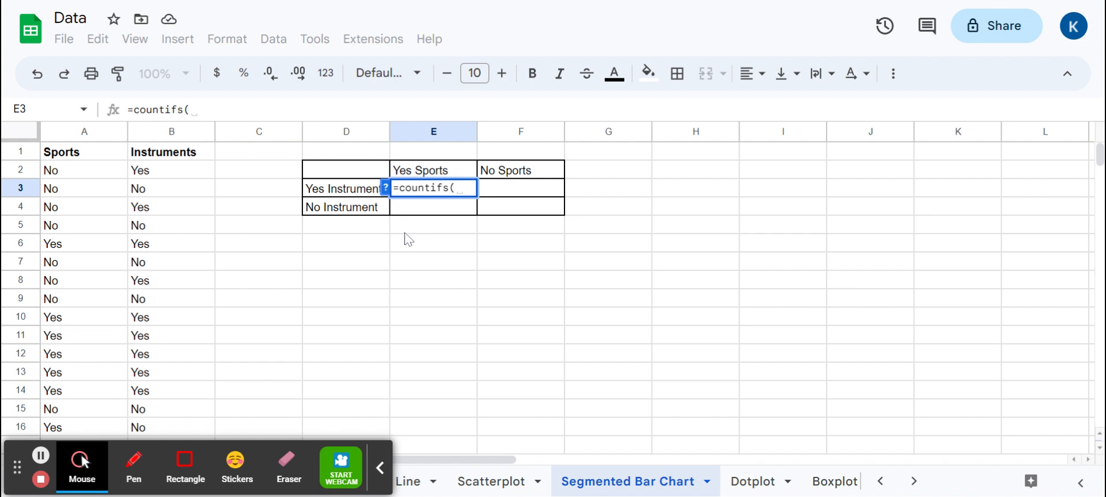
drag(101, 171, 93, 248)
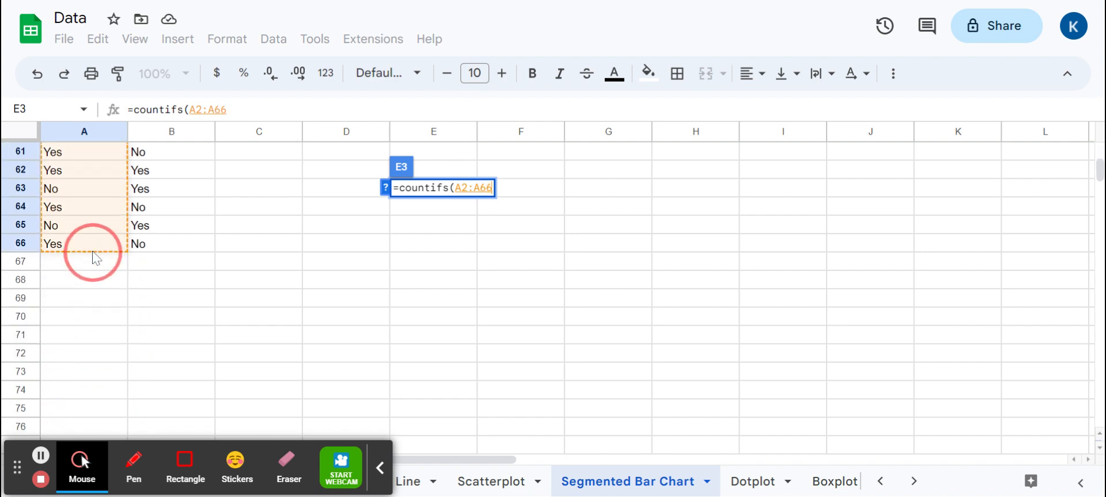
scroll(94, 254, up, 20)
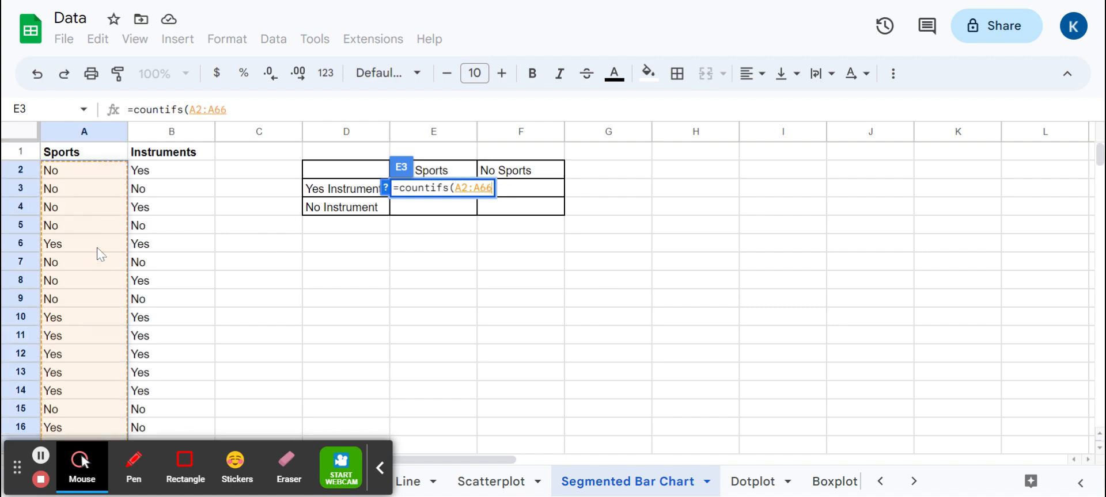
text(, )
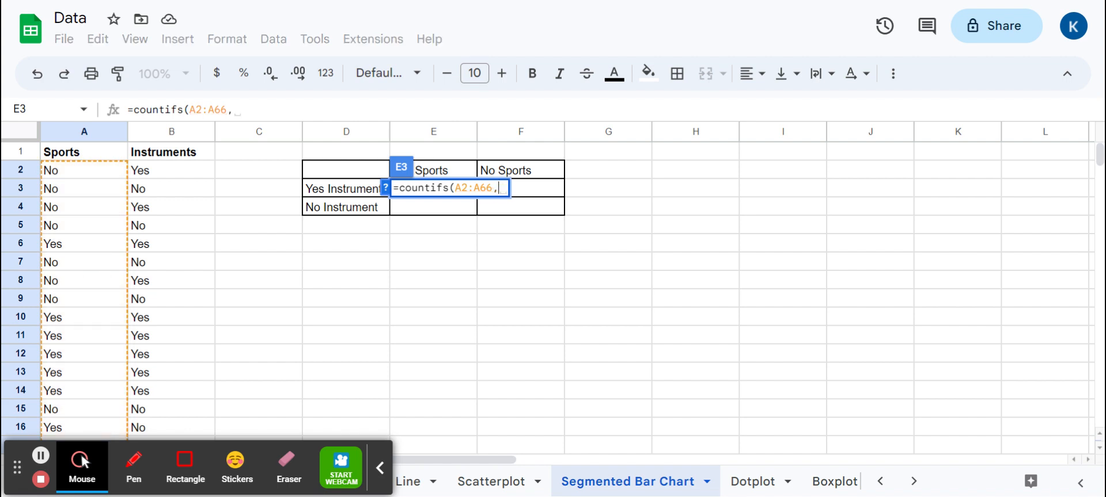
text("yes)
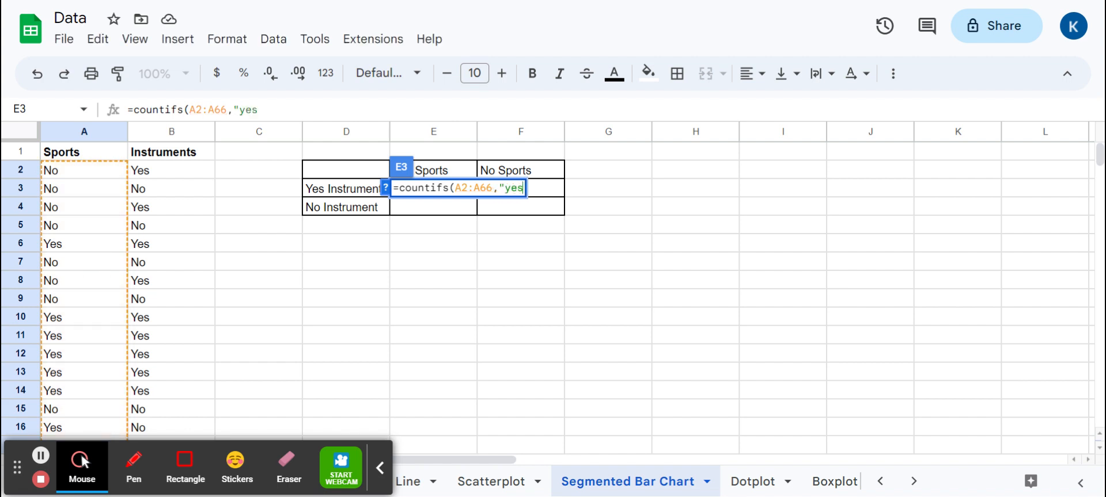
text(")
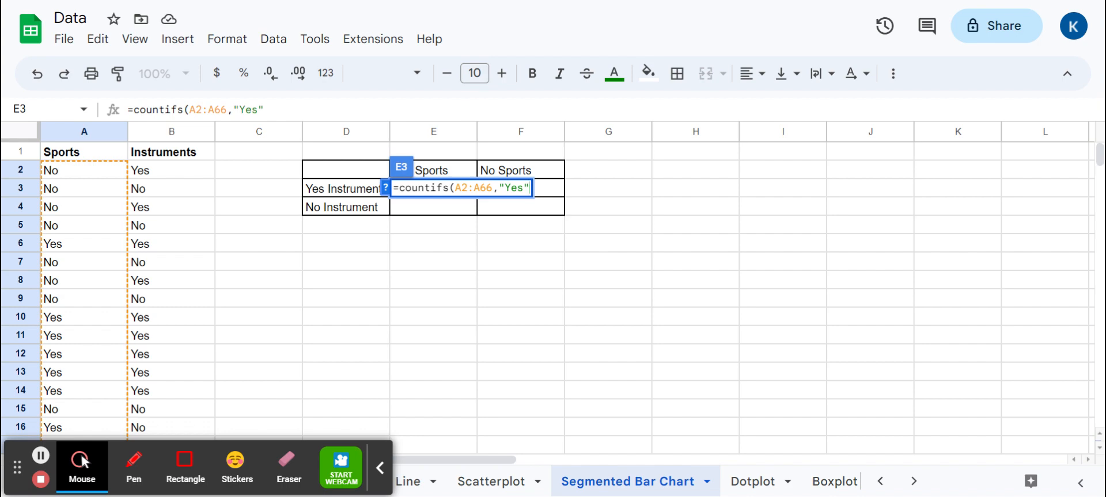
Complete the COUNTIFS formula in E3 with the Instruments range B2:B66 and the criterion "Yes", rejecting the suggested autofill
text(,)
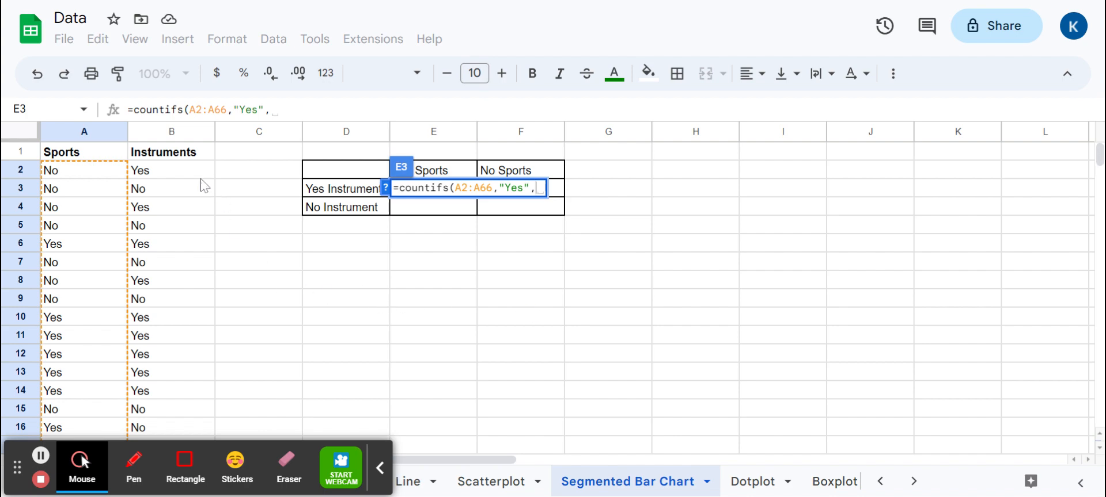
drag(185, 172, 180, 316)
scroll(184, 308, down, 18)
scroll(180, 315, up, 18)
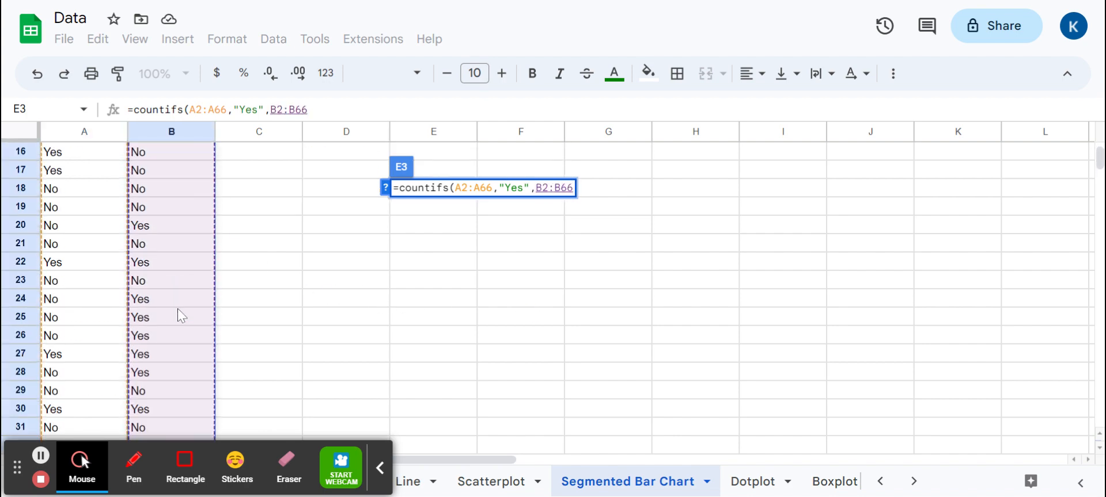
text(,)
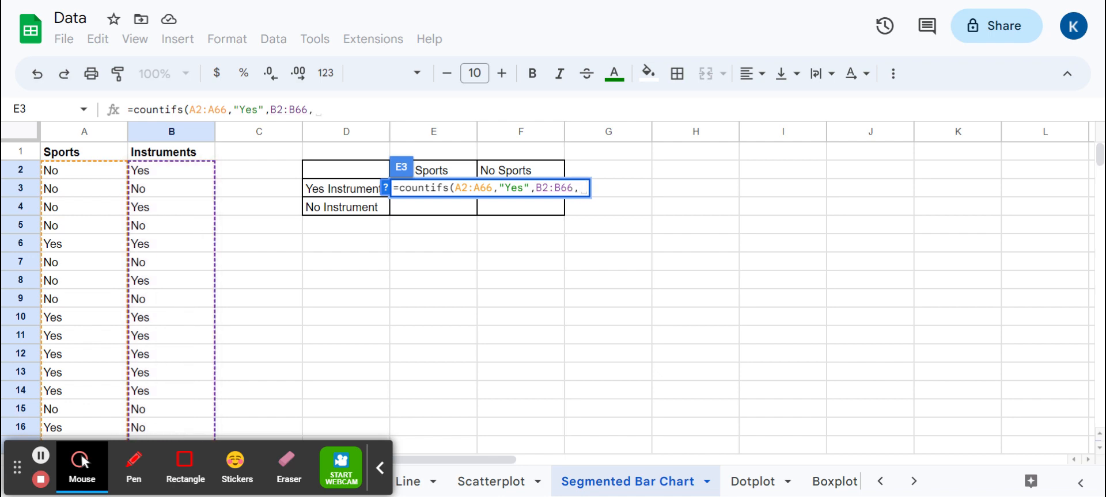
text(")
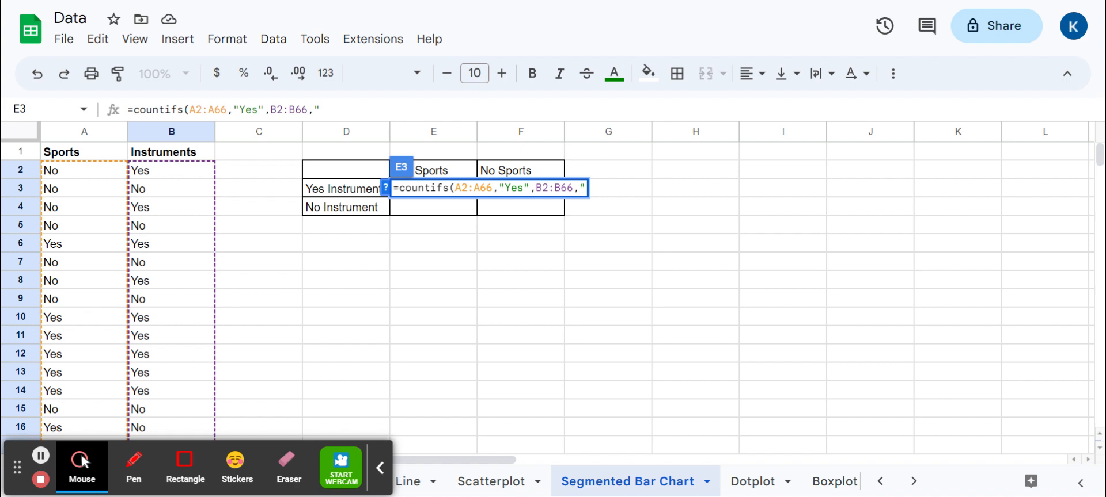
text(Yes")
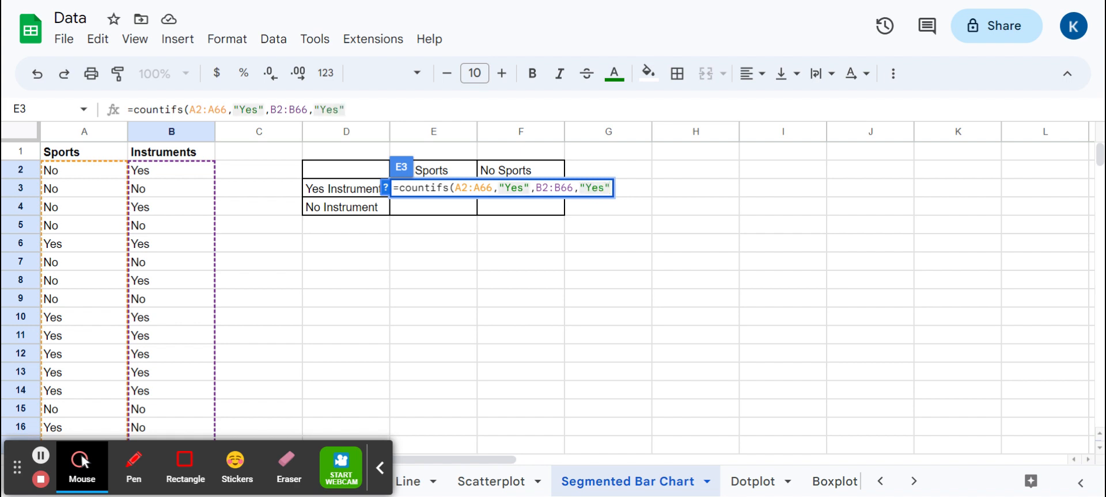
text())
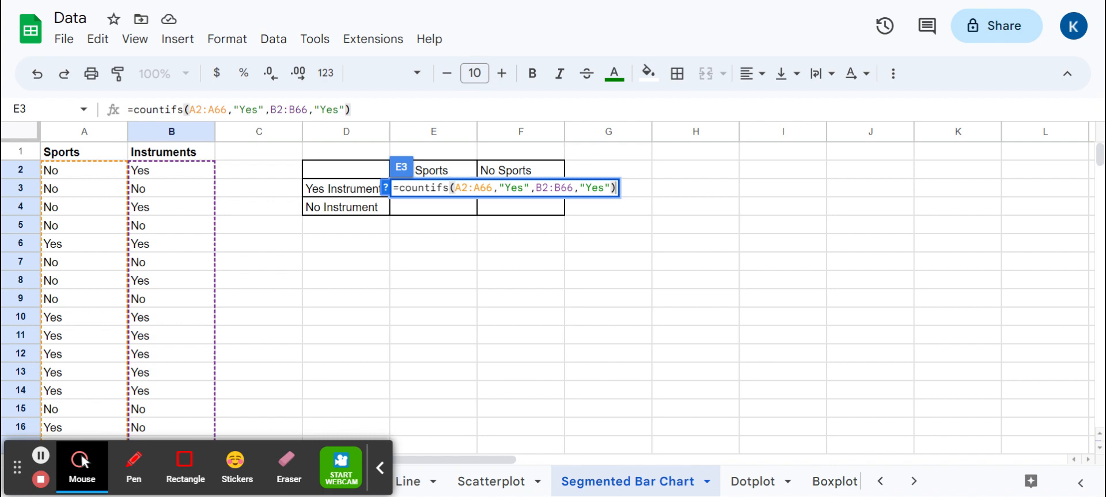
key(Return)
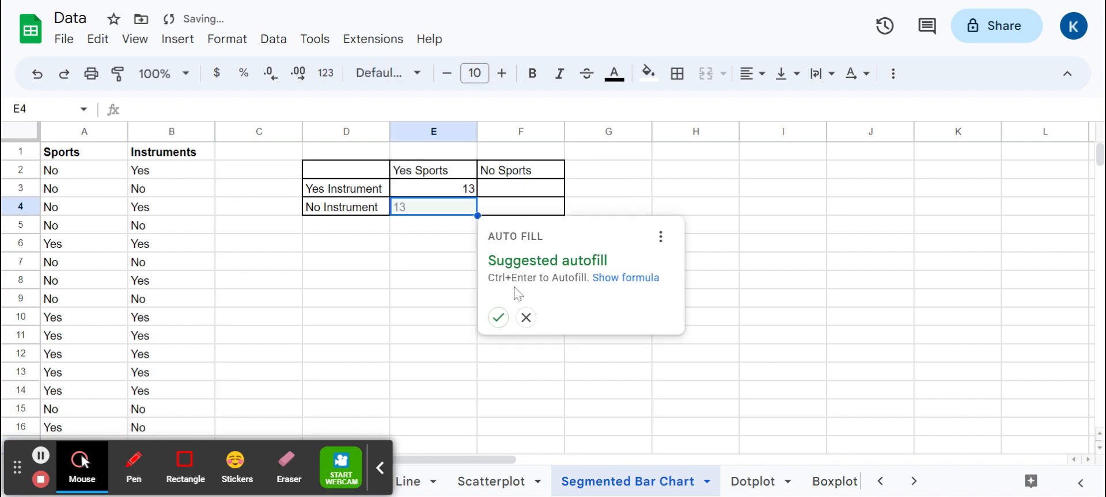
click(526, 317)
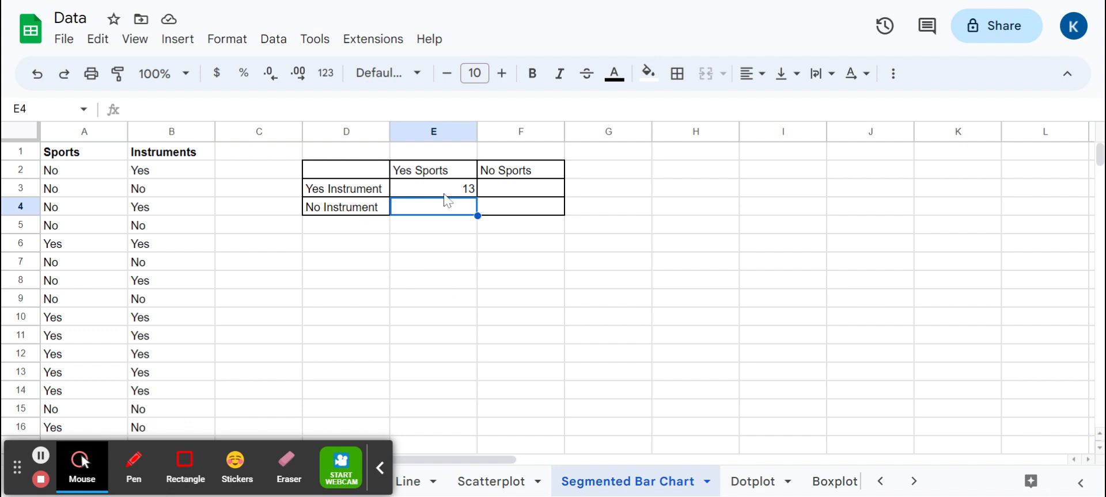
Enter the heading "Sports" in E1 and relabel the table's column headers in E2 and F2 as "Yes" and "No"
click(436, 153)
drag(435, 154, 492, 151)
click(508, 213)
click(464, 152)
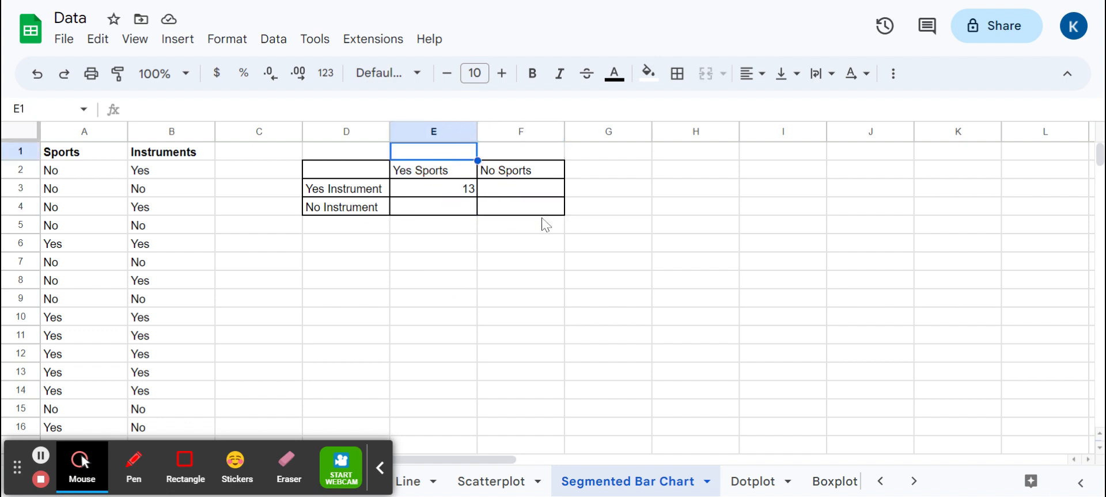
text(Sports)
key(Return)
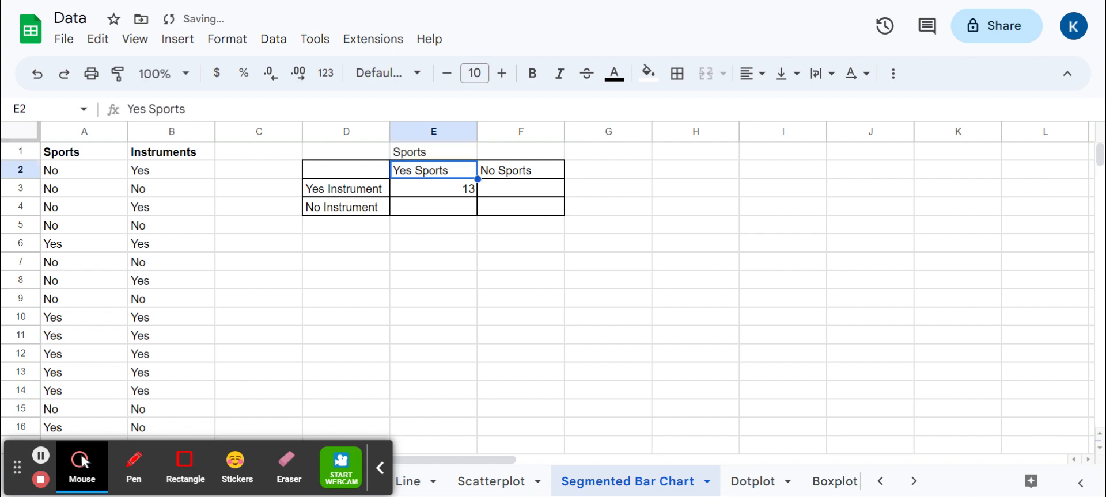
text(Yes)
key(Tab)
text(No)
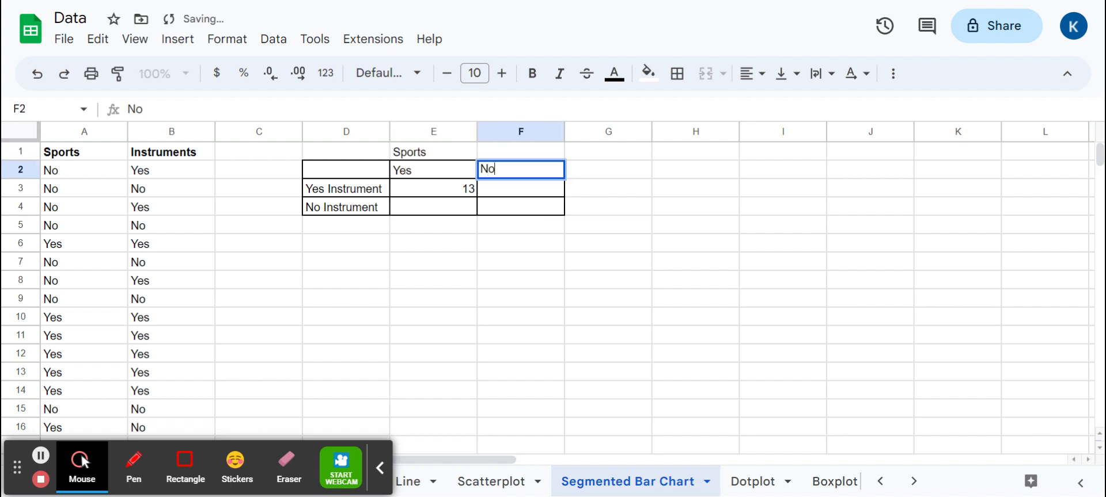
key(Return)
Enter the heading "Instrument" in C3 and relabel the table's row headers in D3 and D4 as "Yes" and "No"
key(Left)
key(Left)
text(Inst)
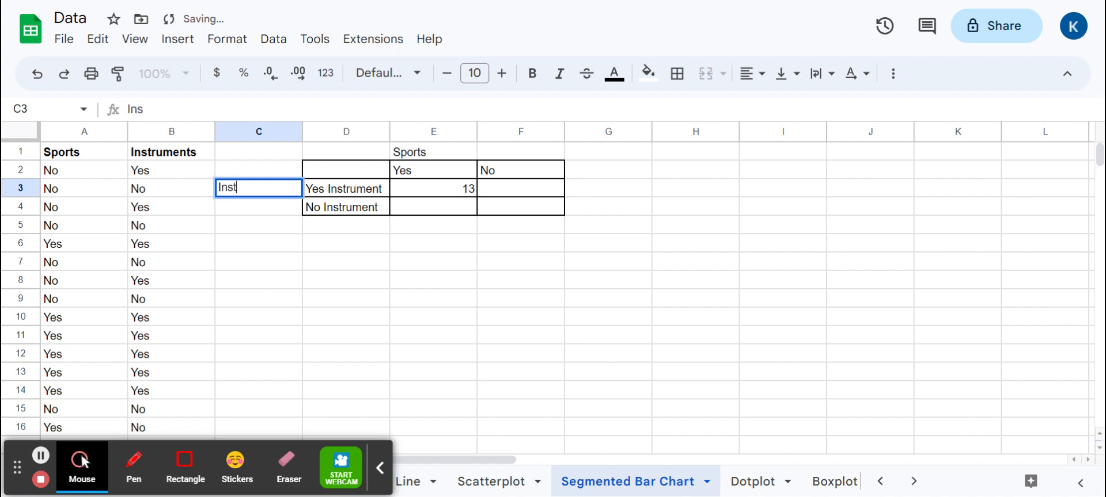
text(rument)
key(Tab)
text(Y)
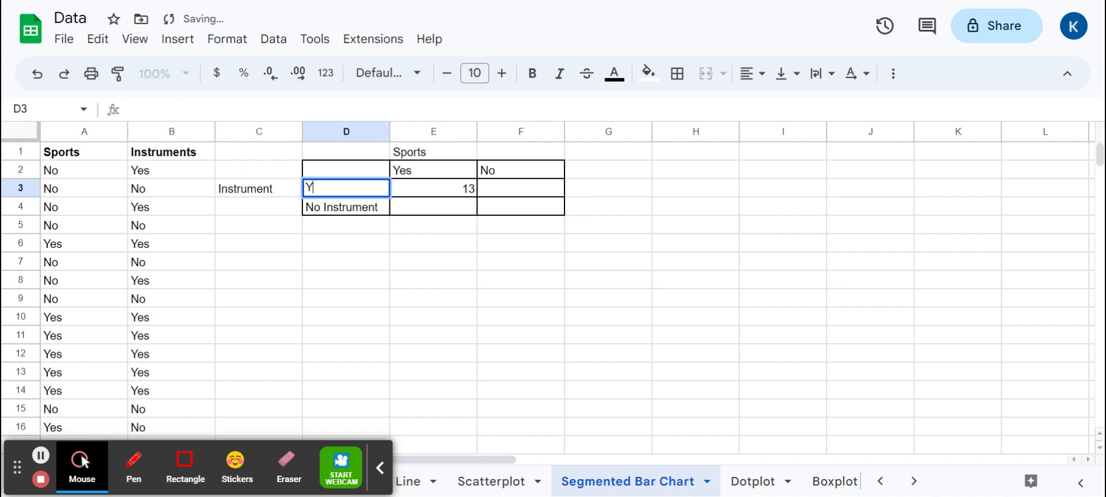
text(es)
key(Return)
text(No)
key(Return)
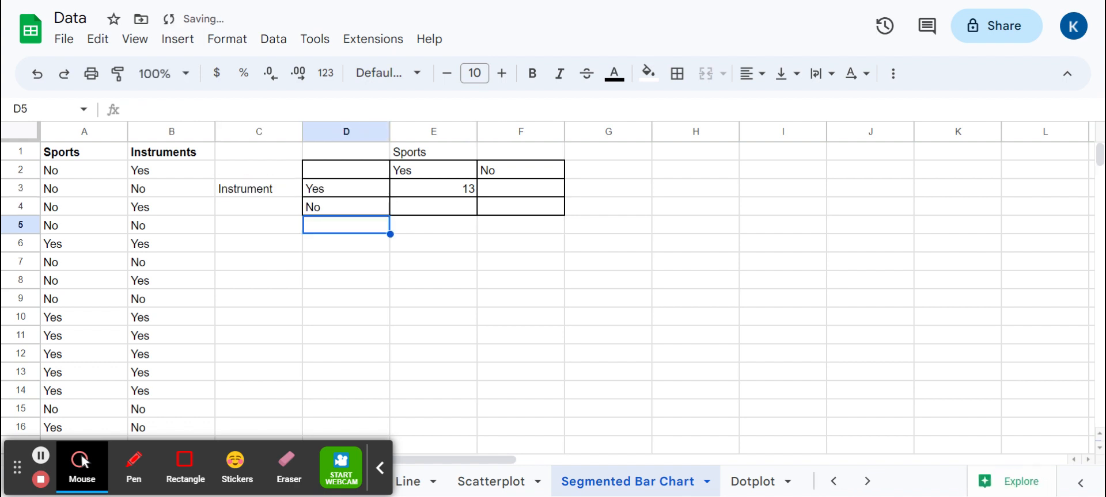
Clear cell E3 and start a new COUNTIFS formula there with range A2:A66 and cell E2 as its criterion
click(461, 192)
key(Delete)
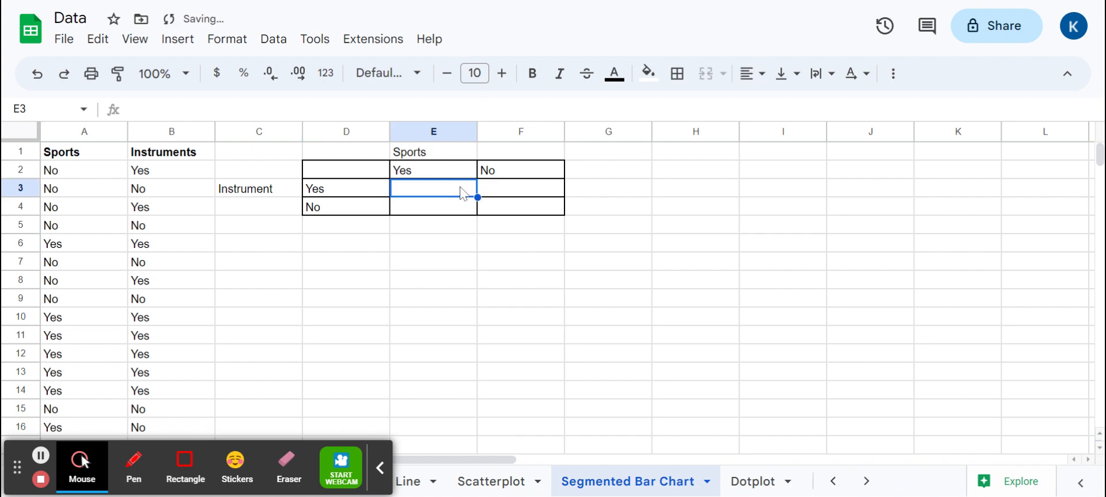
click(451, 110)
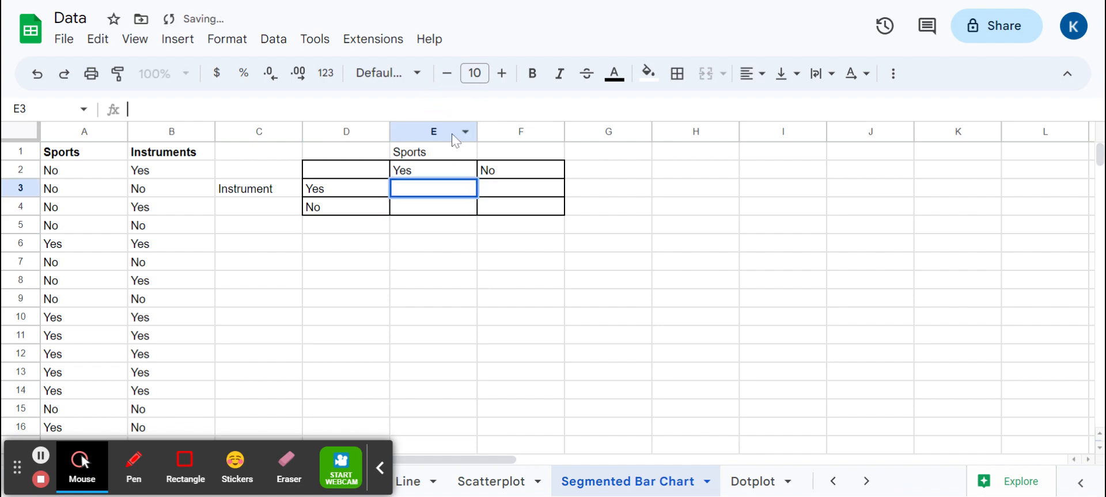
double_click(444, 189)
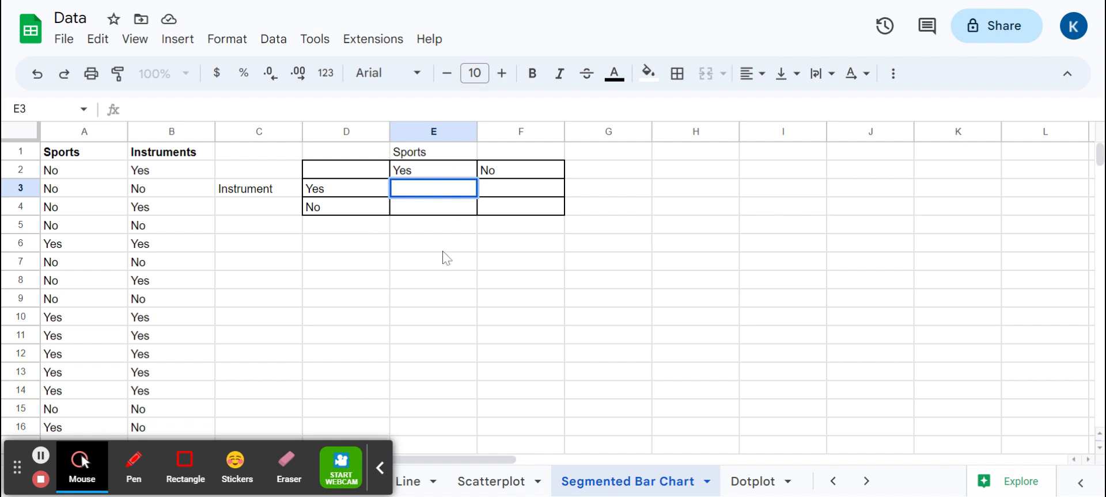
text(=counti)
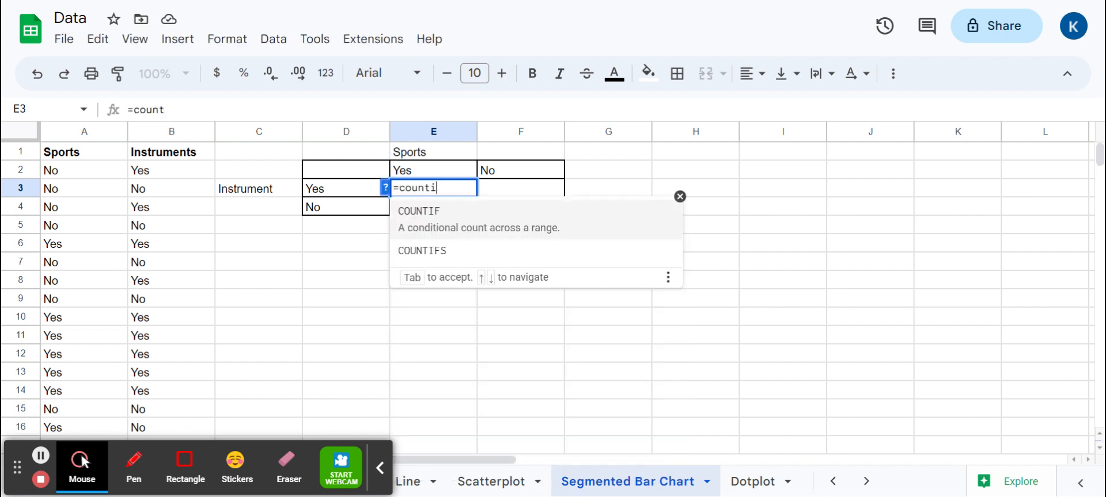
text(fs()
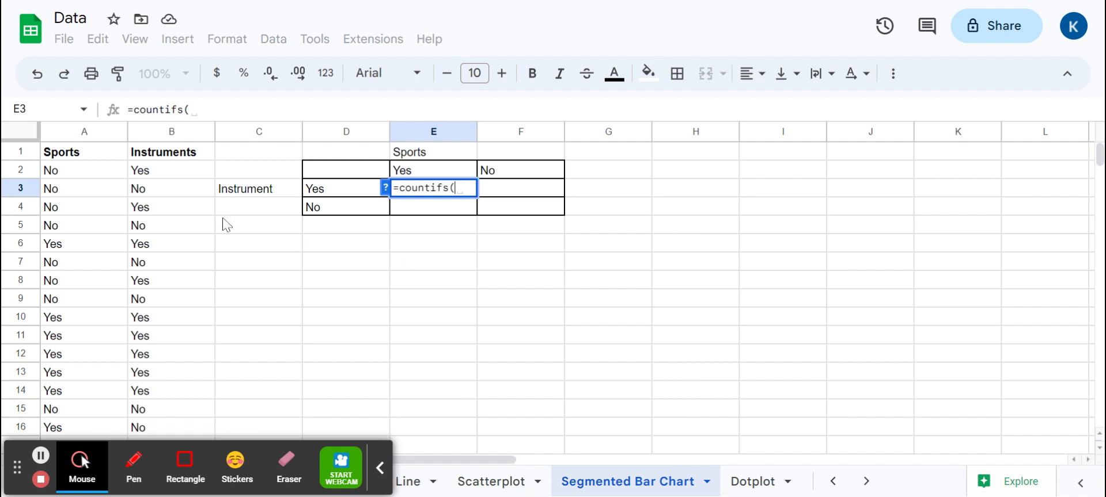
mouse_move(105, 173)
mouse_down()
mouse_move(106, 291)
mouse_move(106, 188)
mouse_up()
scroll(106, 230, up, 15)
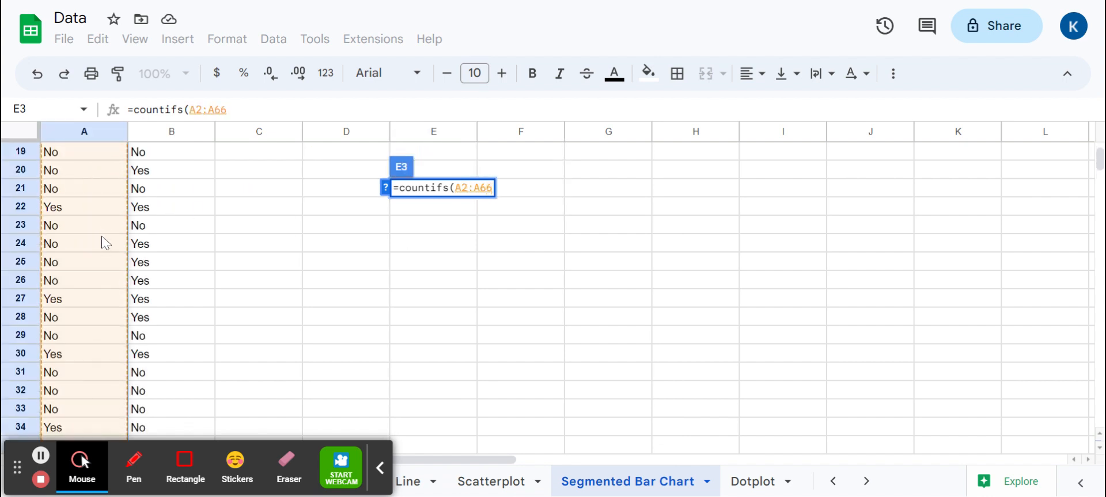
text(,)
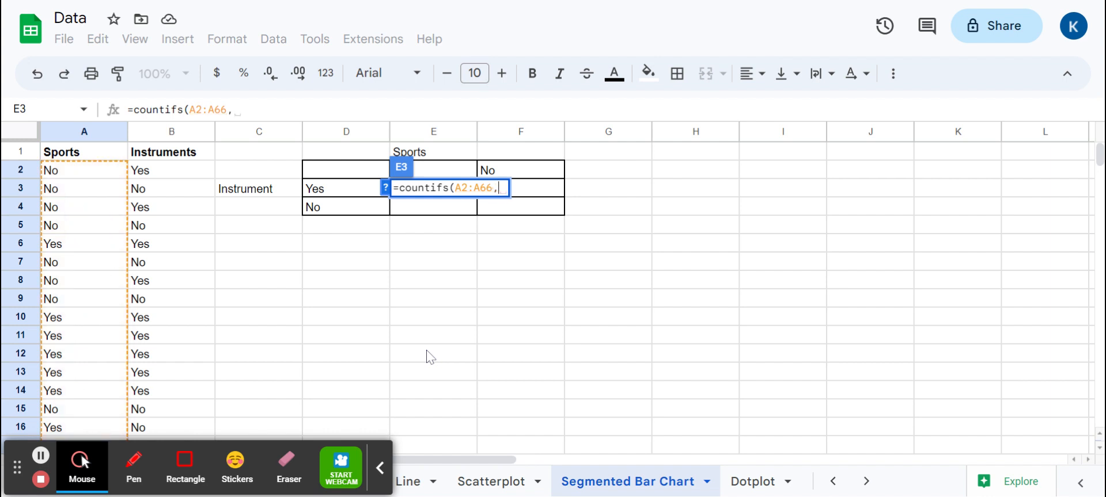
click(452, 176)
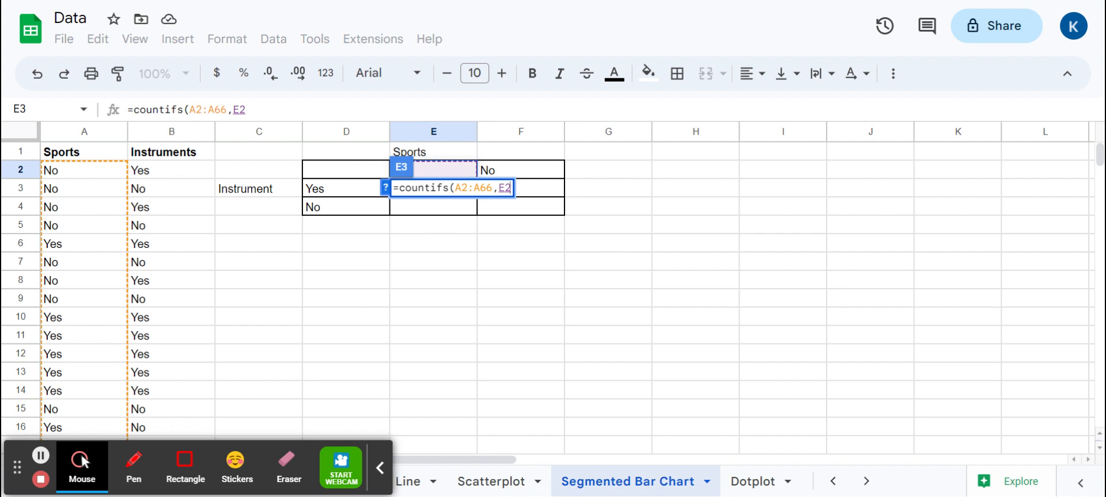
Add range B2:B66 with cell D3 as its criterion to the COUNTIFS formula in E3, and close the parenthesis
text(,)
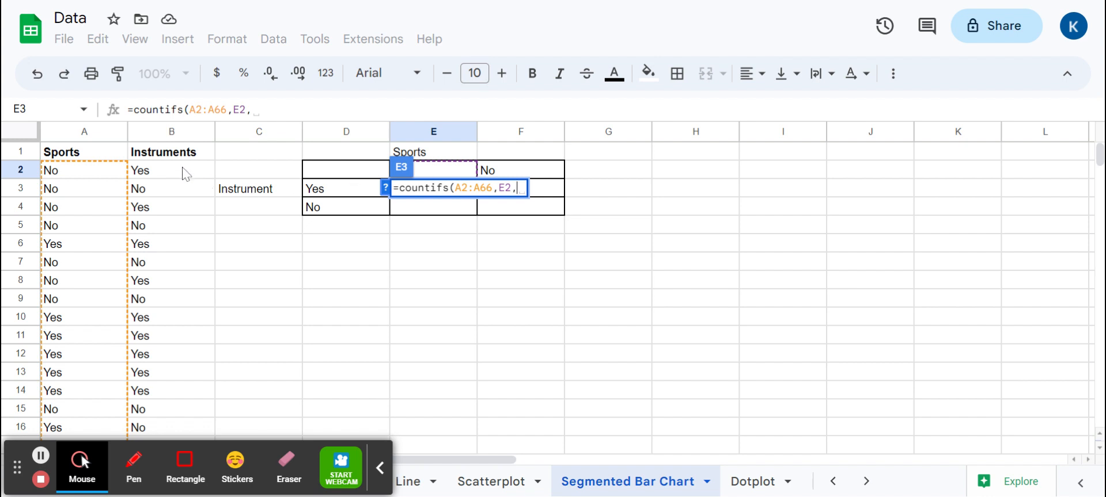
drag(183, 171, 188, 246)
scroll(234, 269, up, 15)
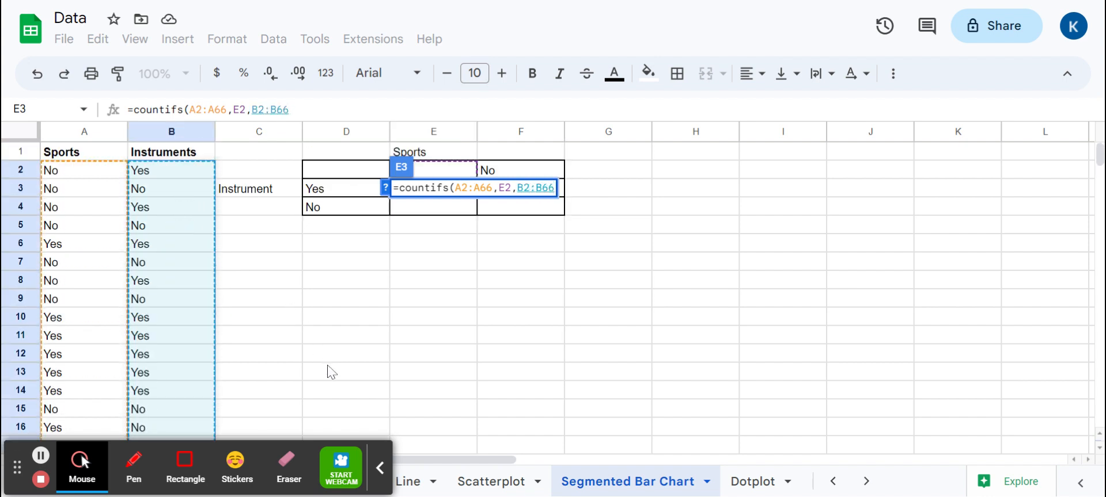
text(,)
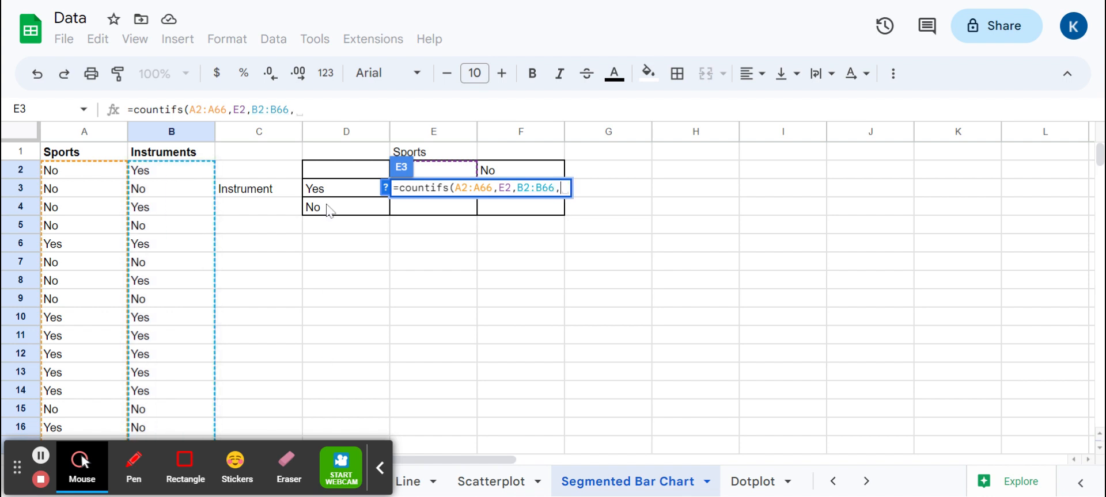
click(346, 178)
click(348, 189)
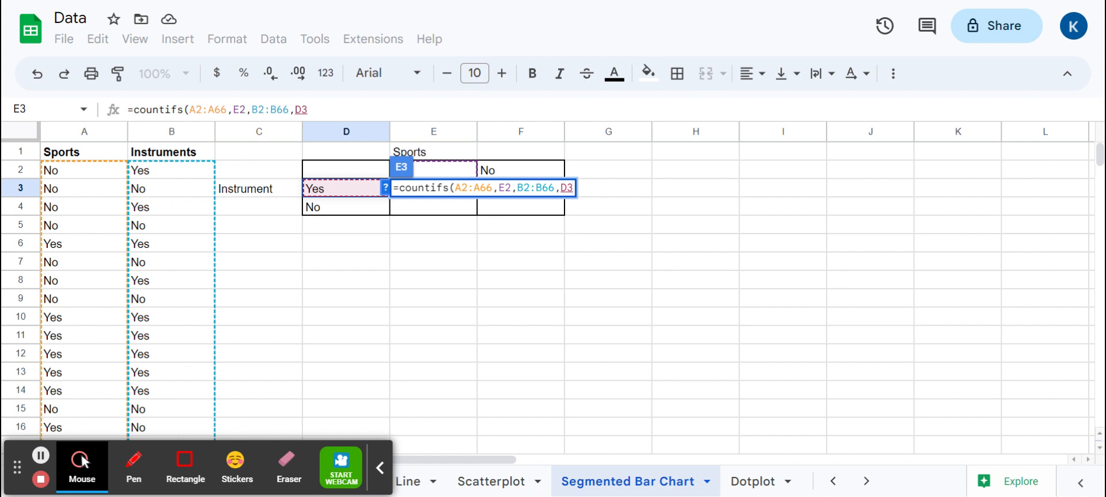
text())
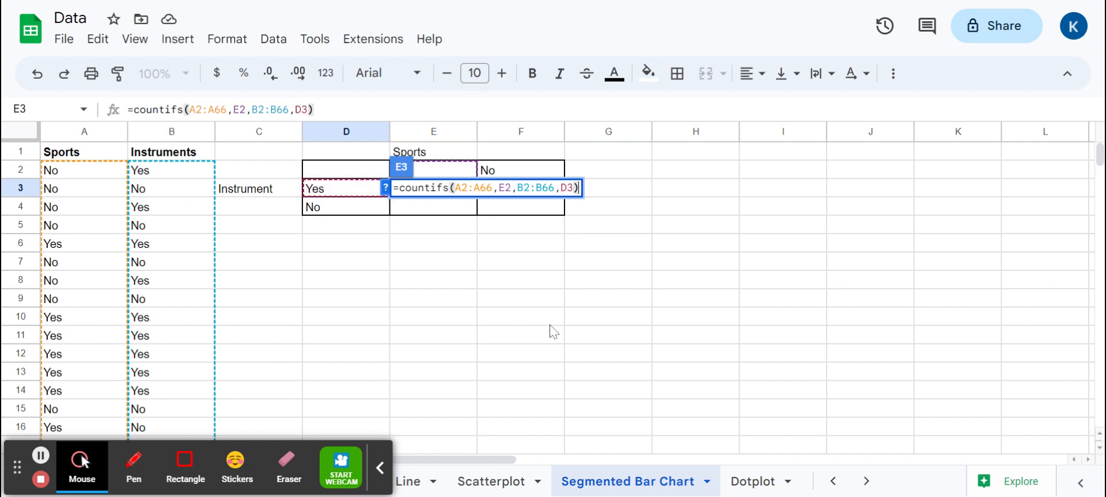
Commit the COUNTIFS formula in E3 and review its criteria cells E2 and D3
key(Return)
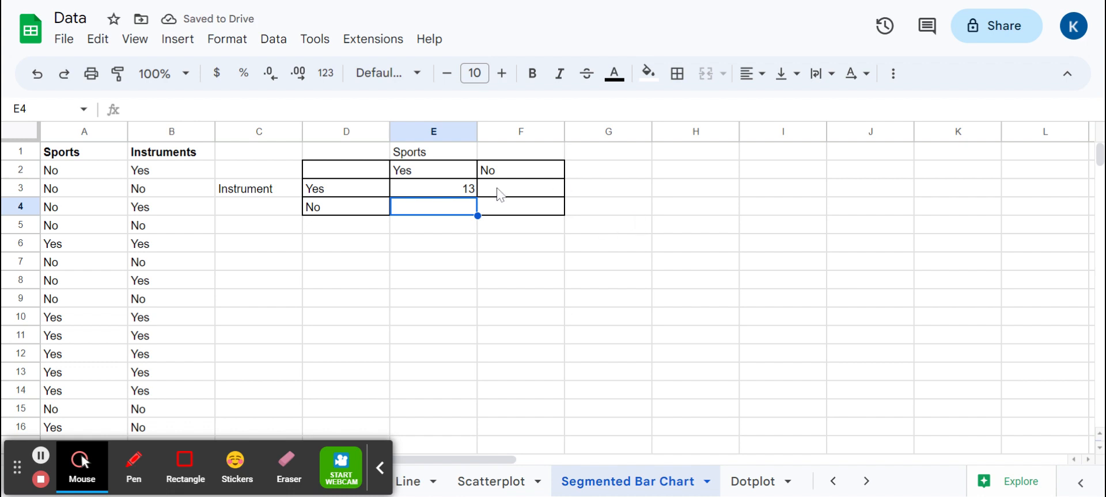
click(435, 175)
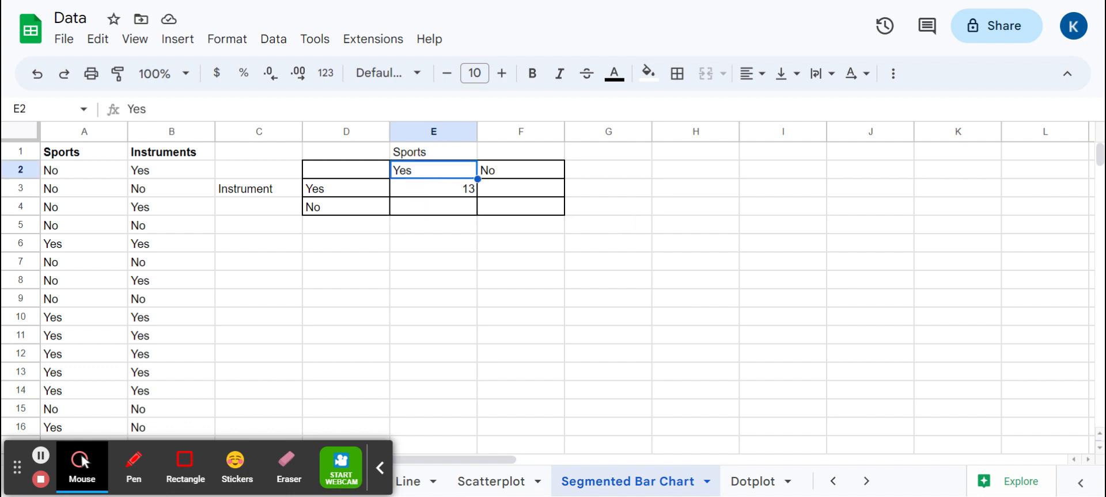
click(363, 198)
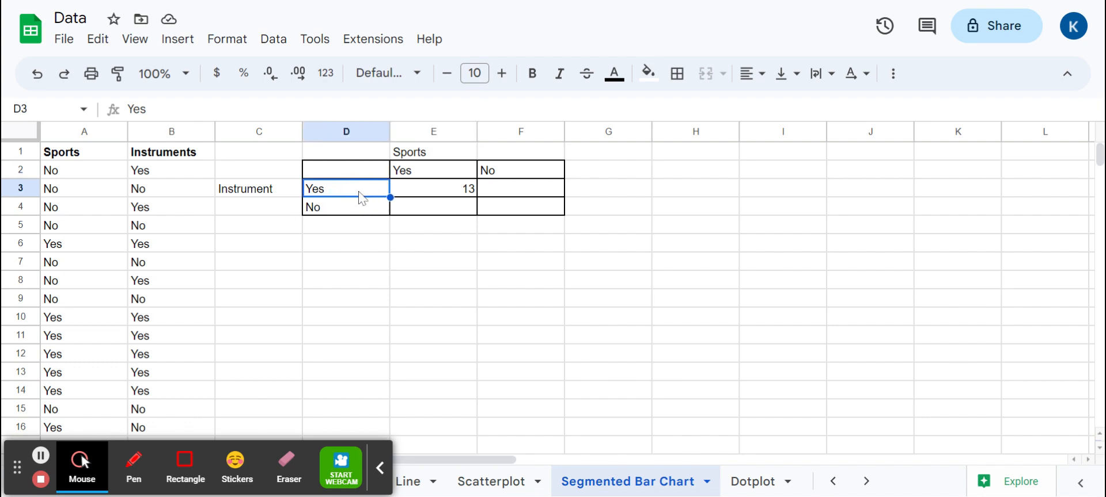
click(415, 193)
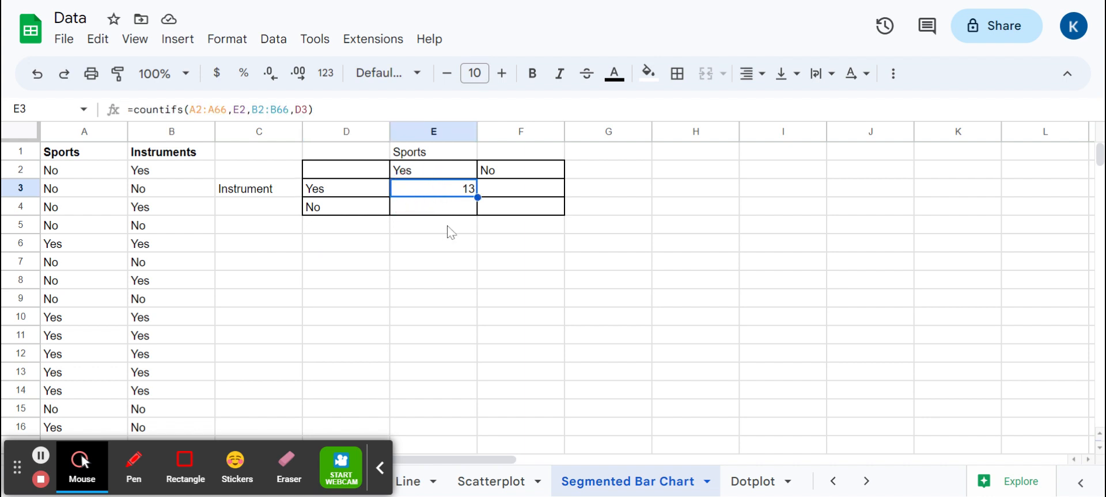
Try copying the COUNTIFS formula with relative ranges from E3 to F3, and clear F3
key(ctrl+c)
key(Right)
key(ctrl+v)
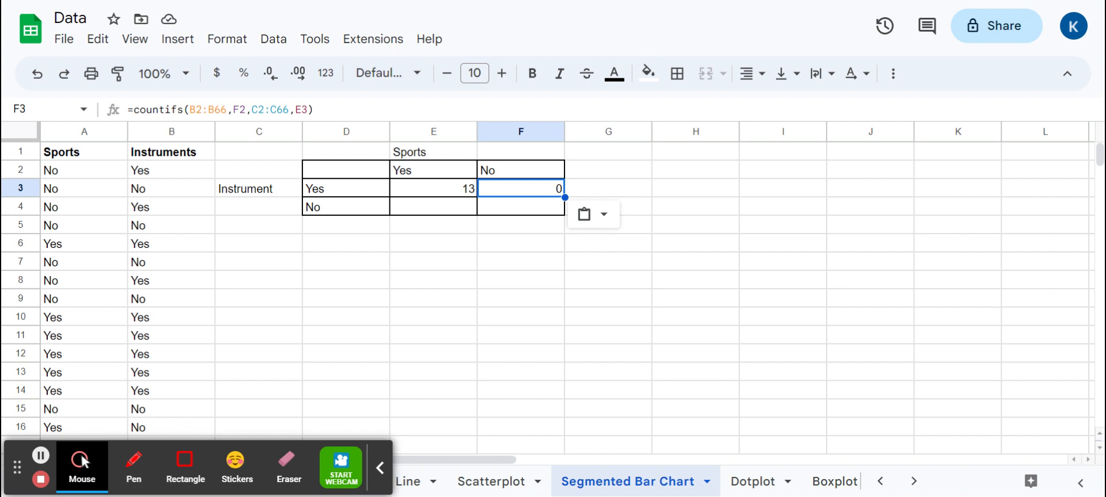
key(Delete)
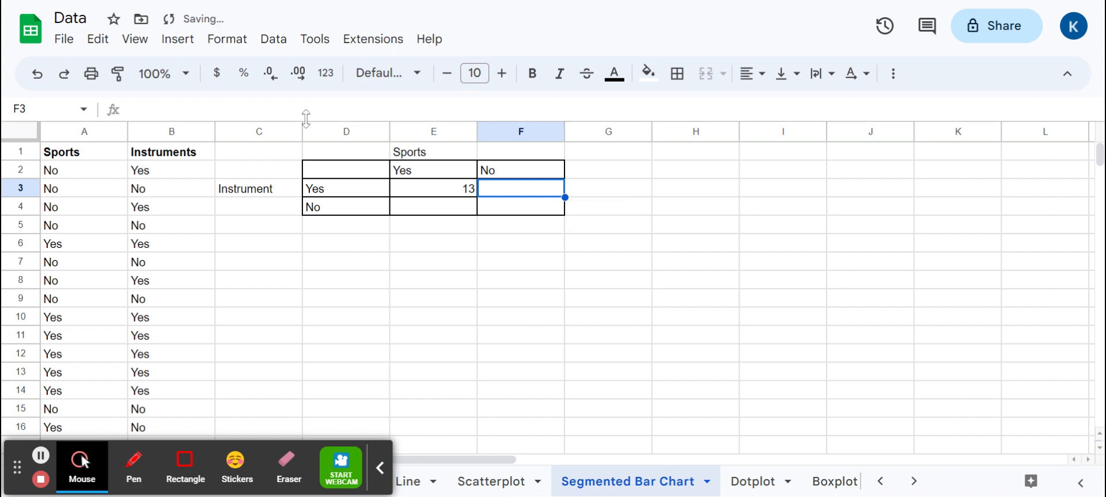
Make the sports range in the E3 formula absolute as $A$2:$A$66
key(Left)
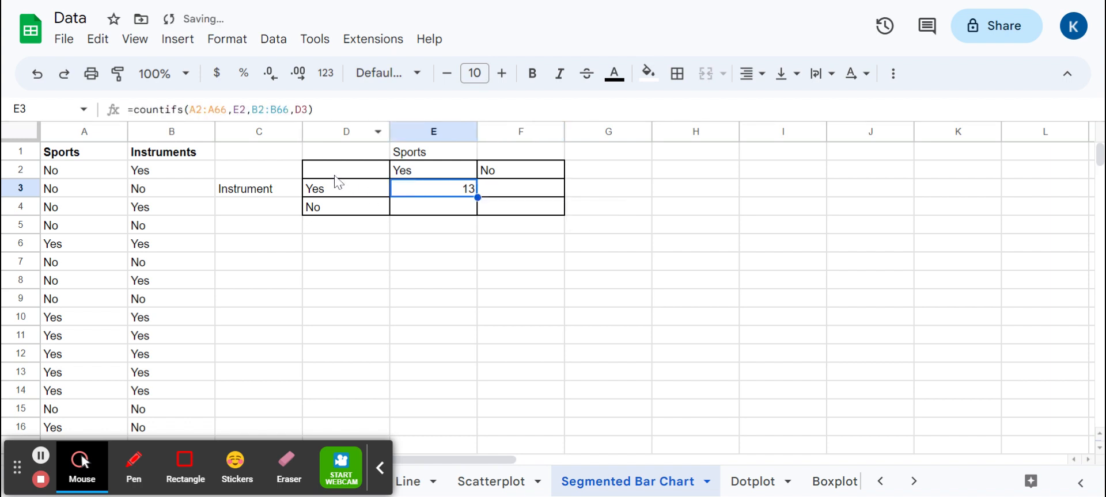
click(189, 109)
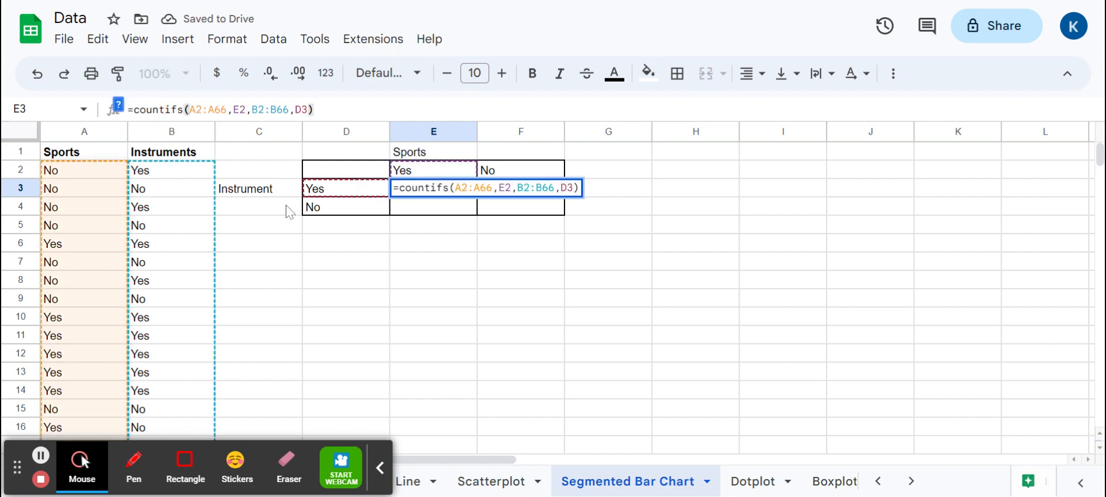
text($)
key(Right)
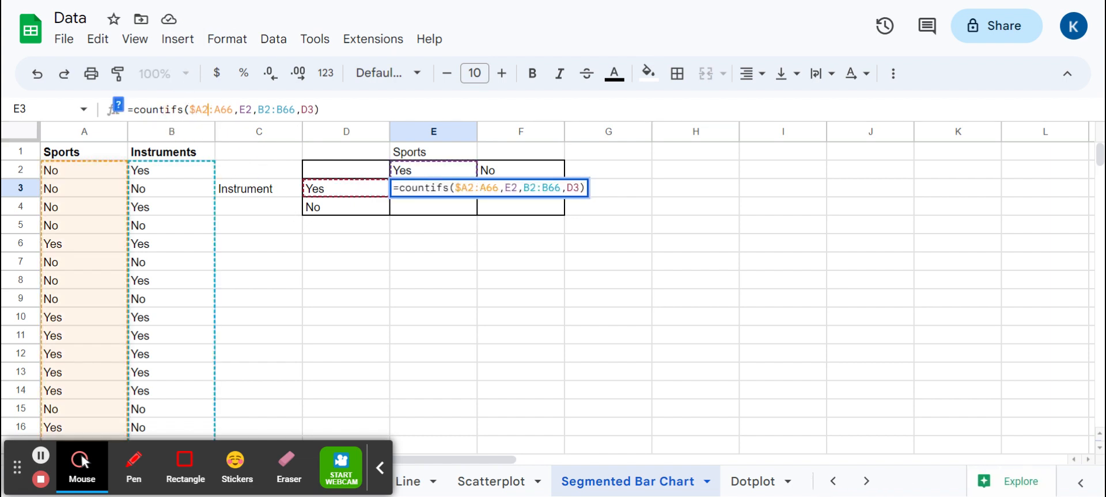
text($A$)
key(Right)
text($)
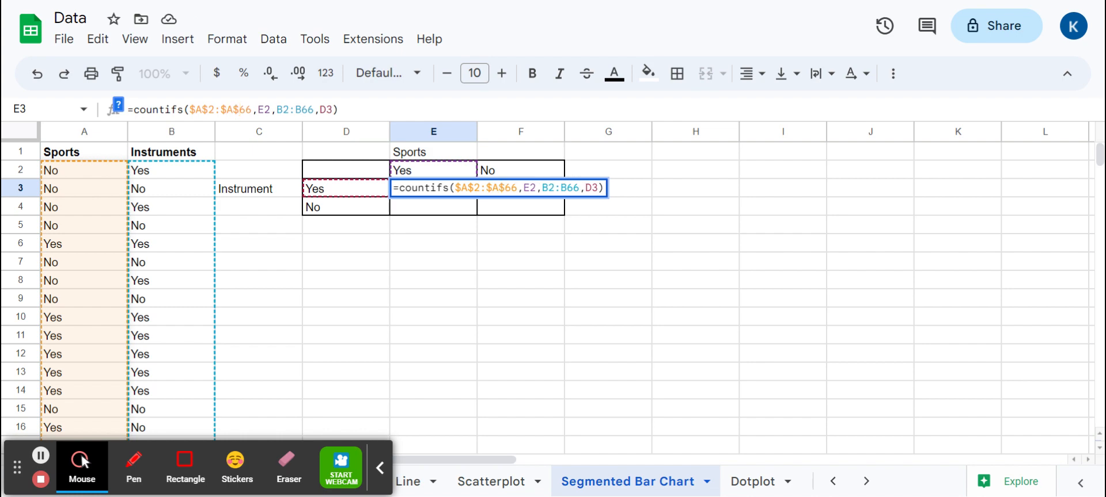
Make the instruments range in the E3 formula absolute as $B$2:$B$66, and commit the formula
key(Right)
key(Right)
key(Right)
key(Right)
key(Right)
key(Right)
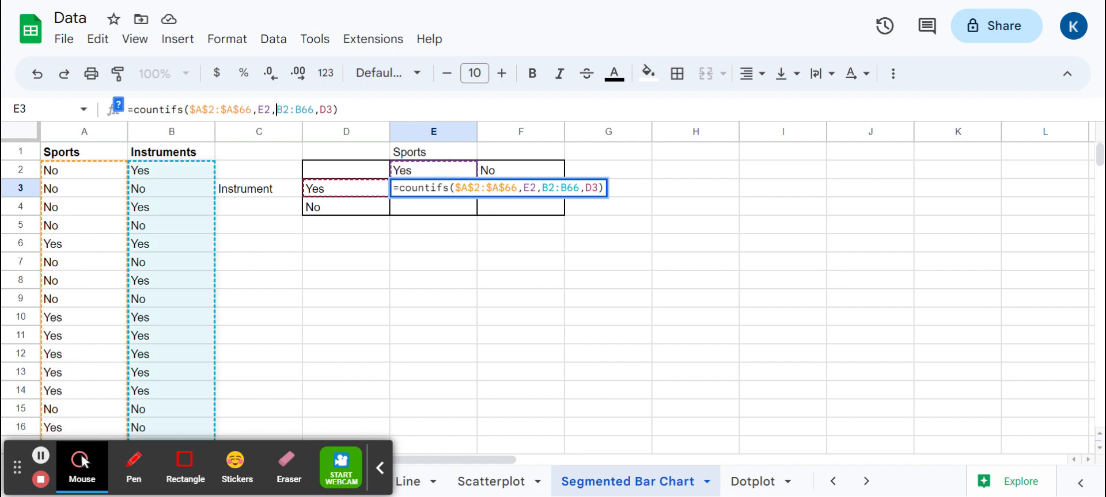
text($)
key(Right)
key(Right)
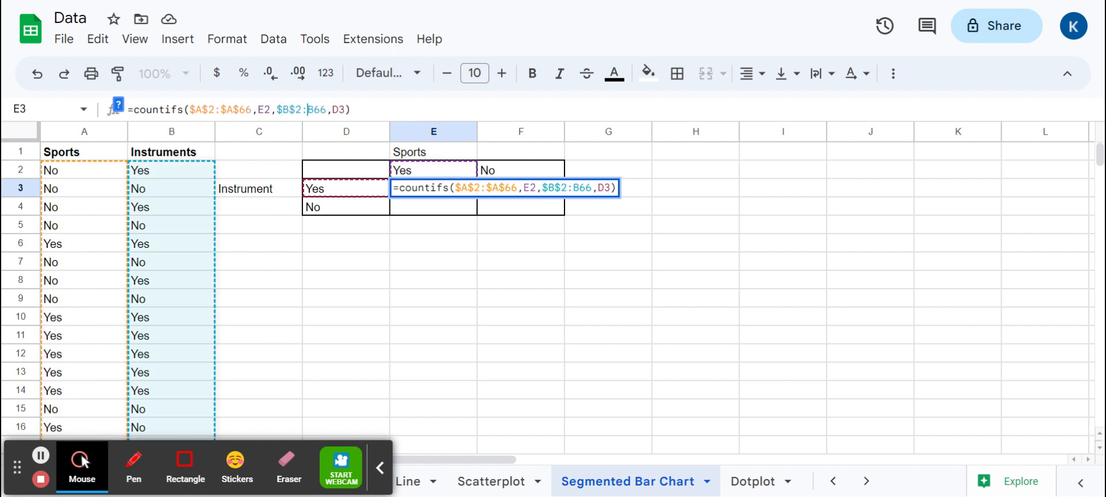
text($)
key(Right)
text($)
key(Right)
key(Right)
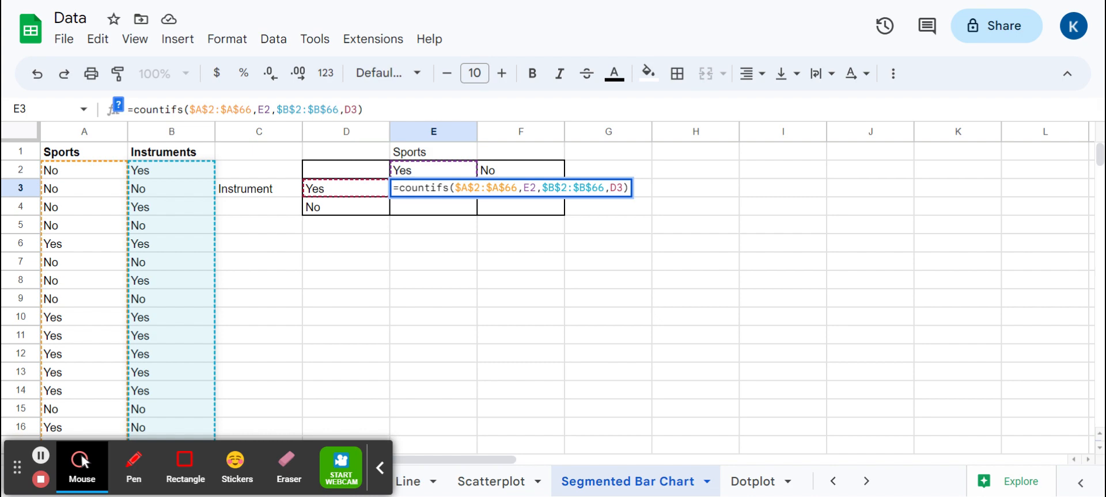
key(Return)
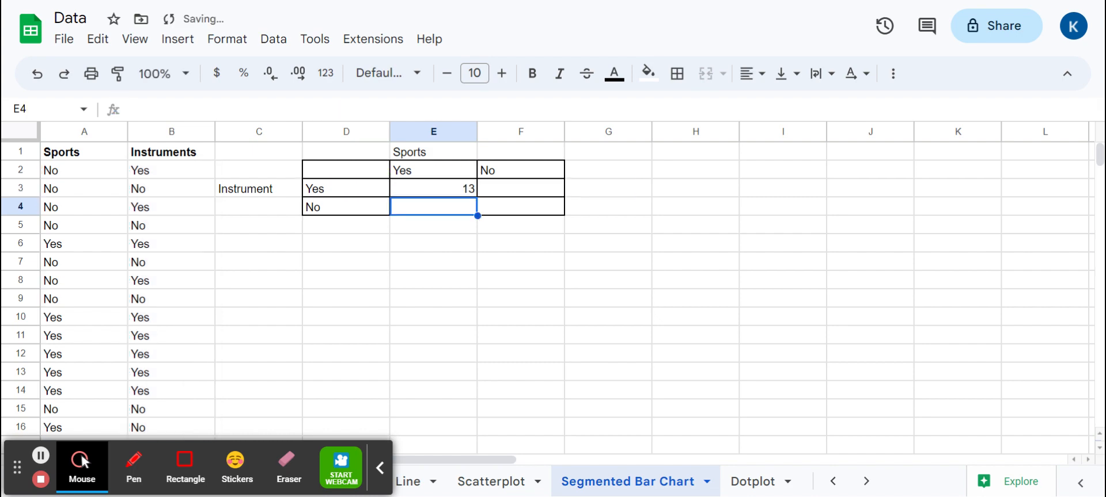
Try copying the E3 formula with its absolute ranges into F3, and clear F3 again
key(Up)
key(ctrl+c)
key(Right)
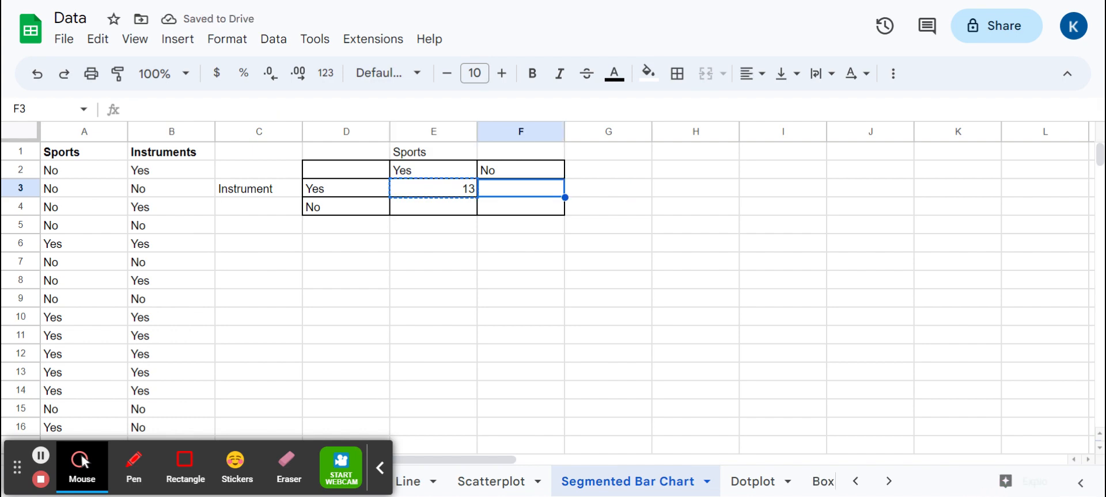
key(ctrl+v)
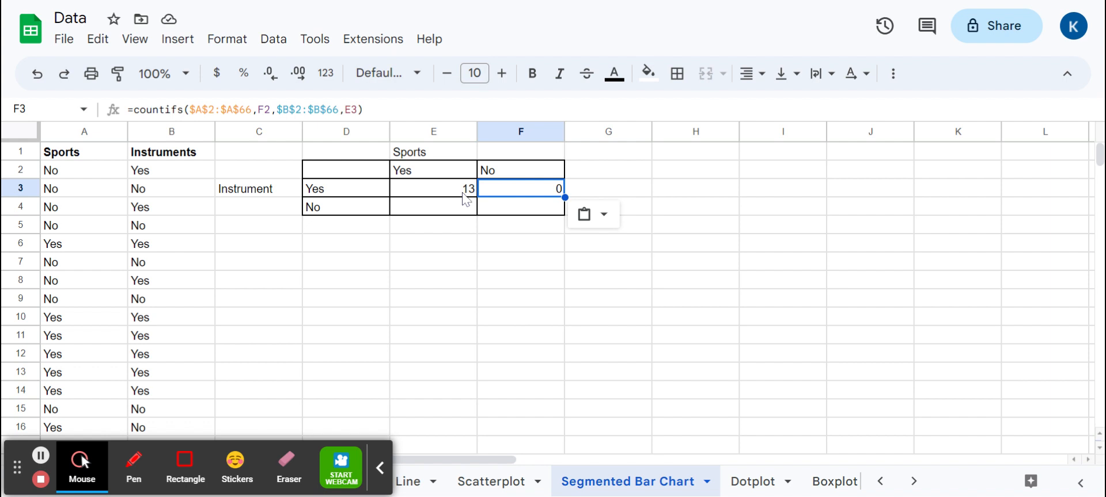
key(Delete)
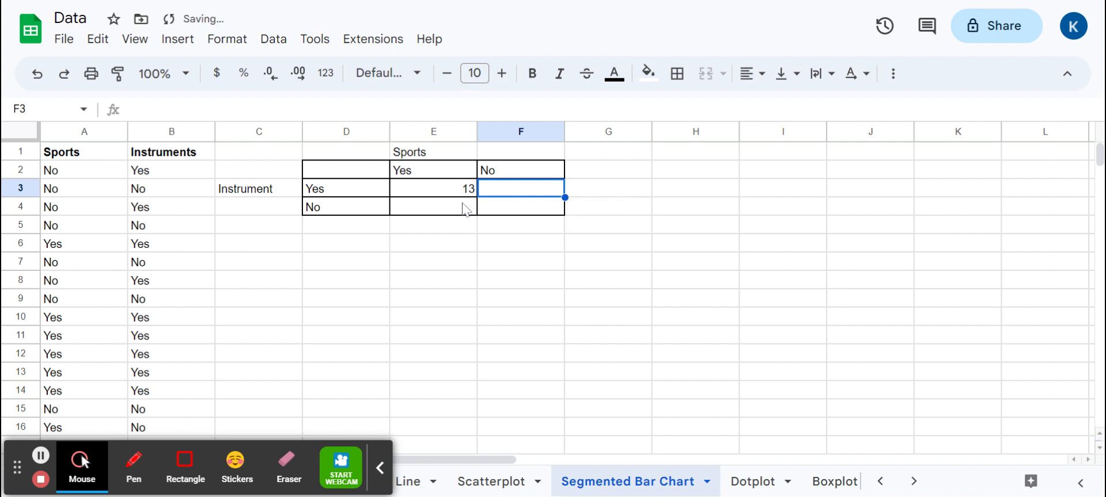
Change the criteria in the E3 formula to the mixed references E$2 and $D3, and commit the formula
key(Left)
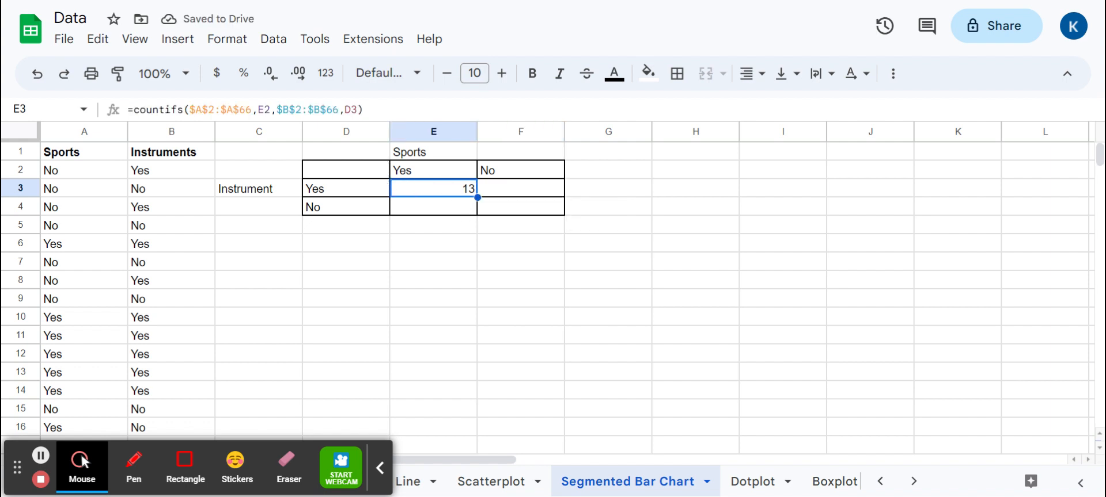
key(F2)
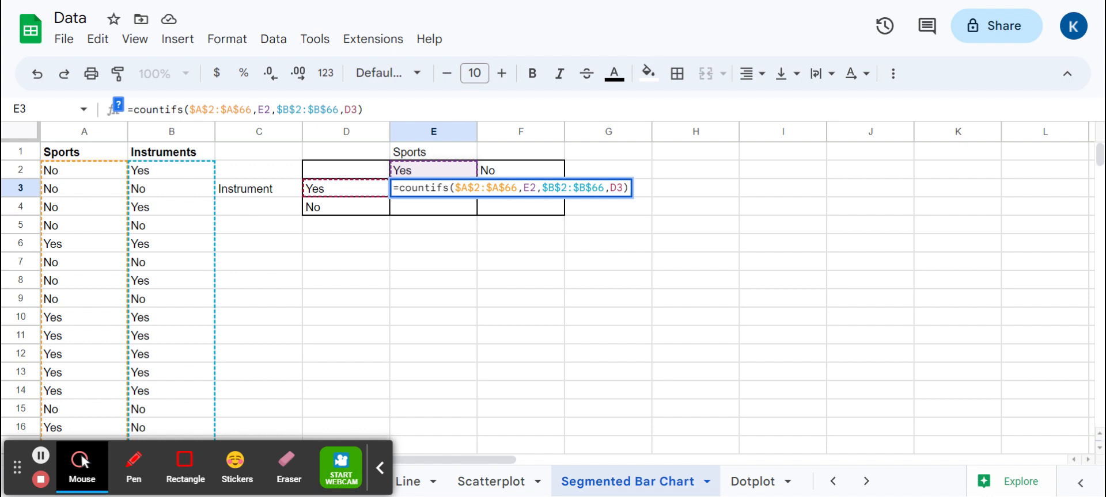
text($)
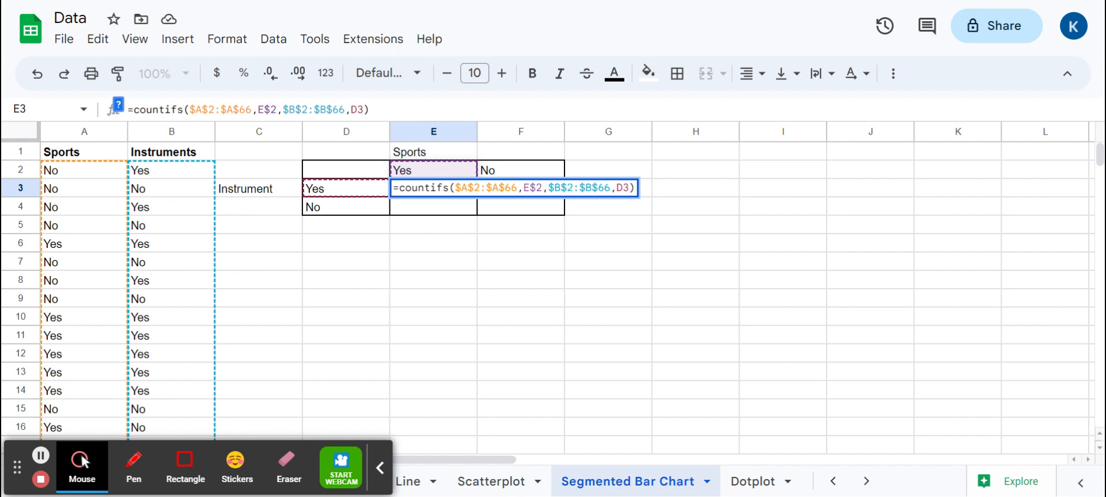
key(Right)
key(Right)
key(Right)
key(Right)
key(Right)
key(Right)
key(Right)
key(Right)
key(Right)
key(Right)
key(Right)
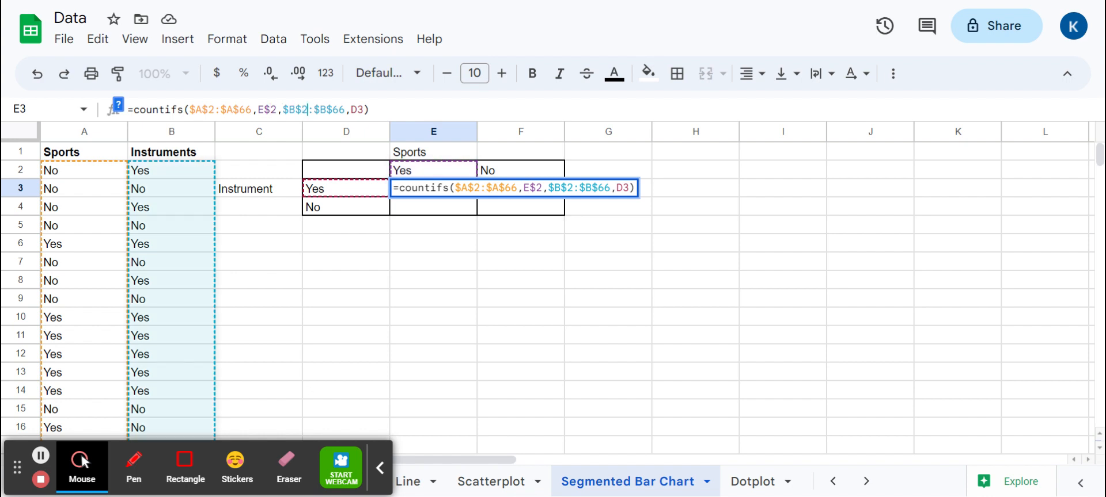
key(Right)
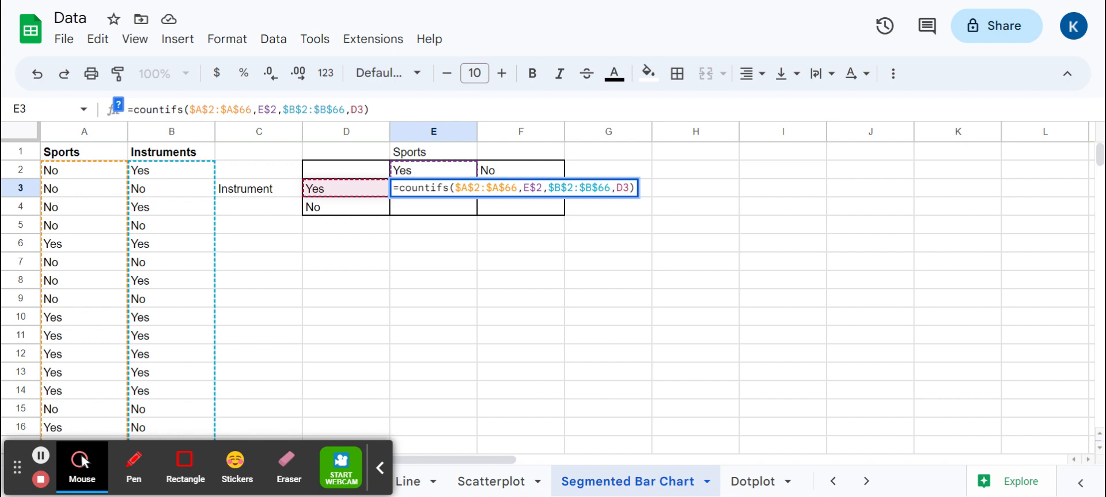
text($)
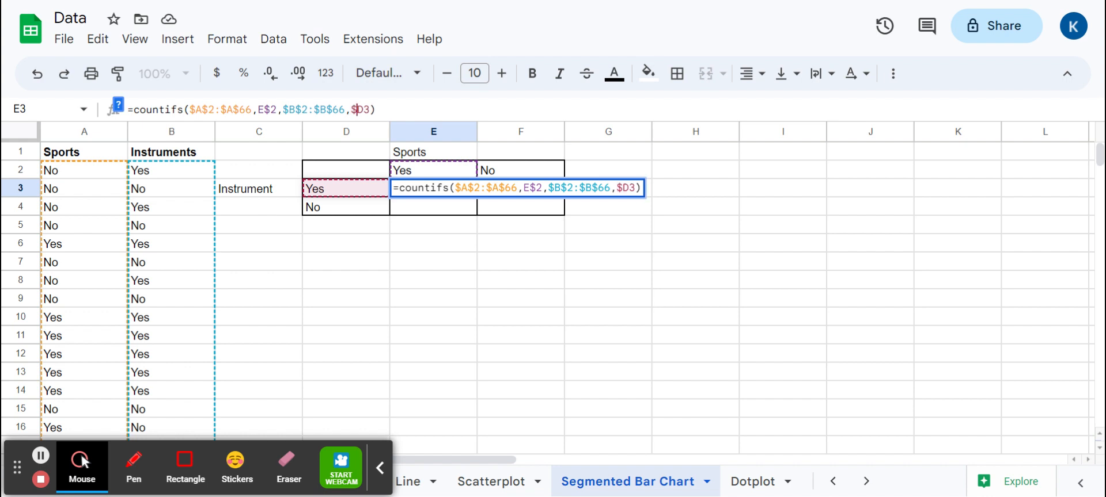
key(Return)
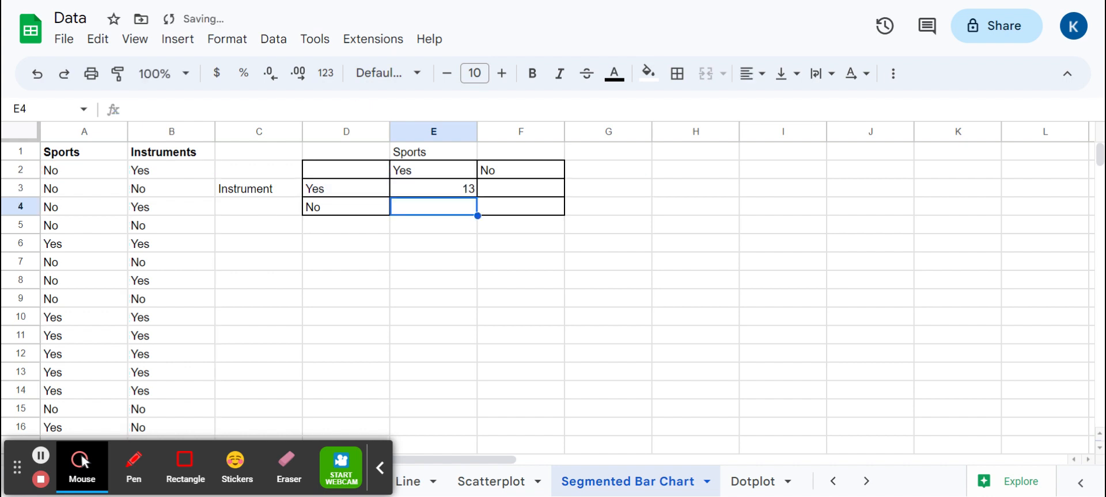
Copy the COUNTIFS formula from E3 into F3, E4 and F4, and review the copied formulas in row 4
key(Up)
key(ctrl+c)
key(Right)
key(ctrl+v)
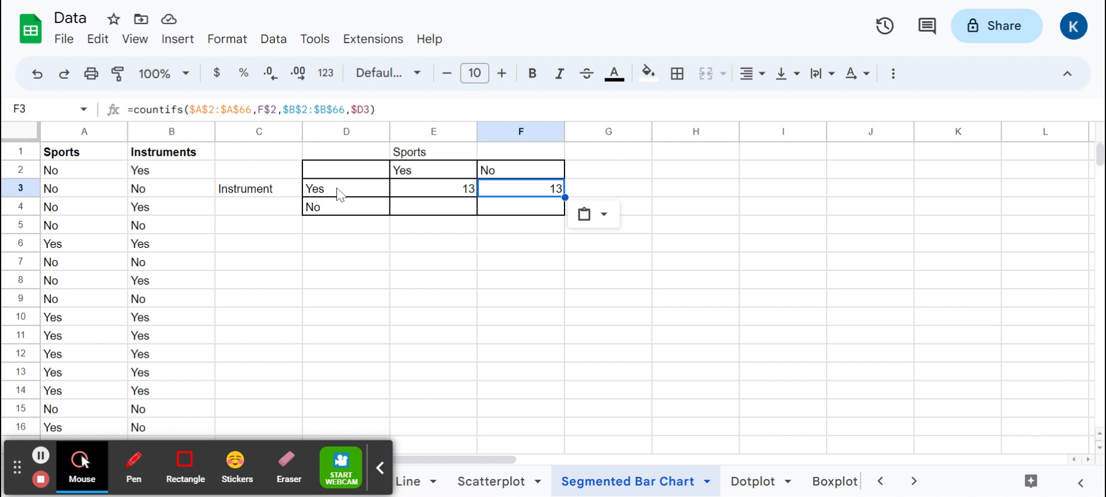
key(Down)
key(Left)
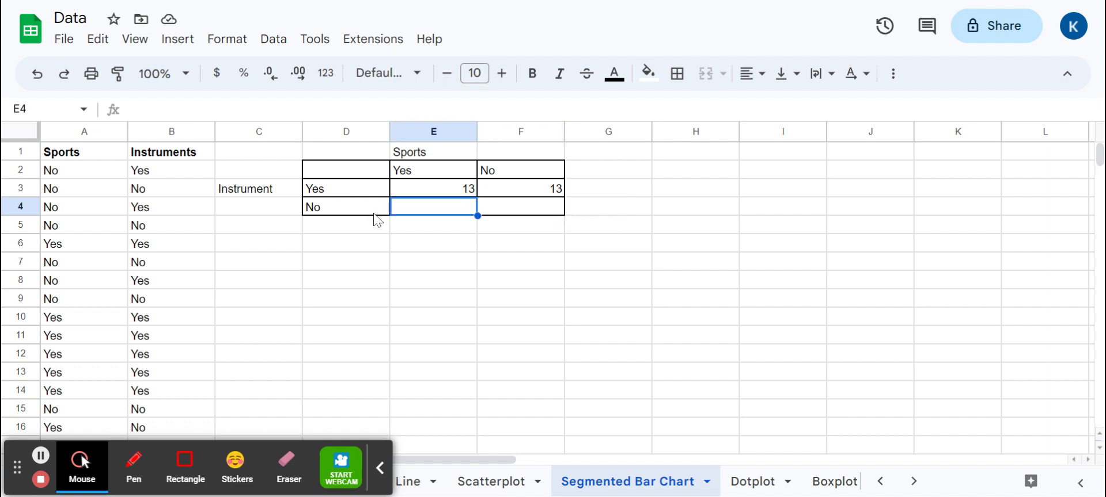
key(ctrl+v)
key(Right)
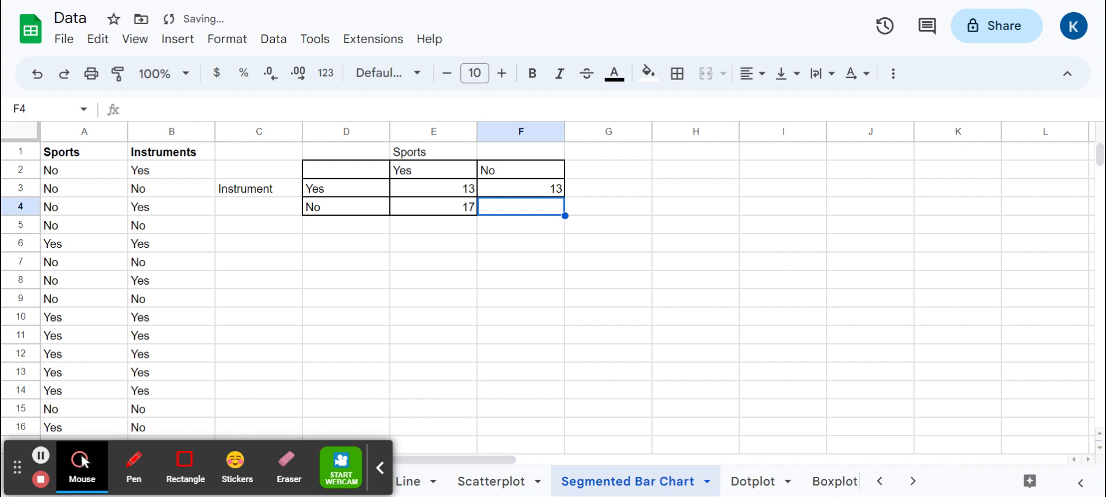
key(ctrl+v)
key(Left)
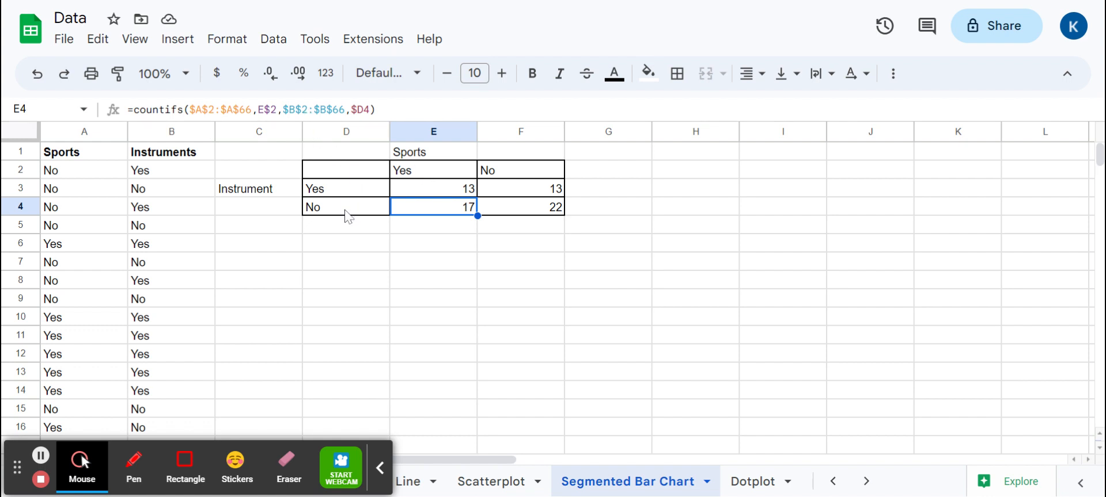
key(Right)
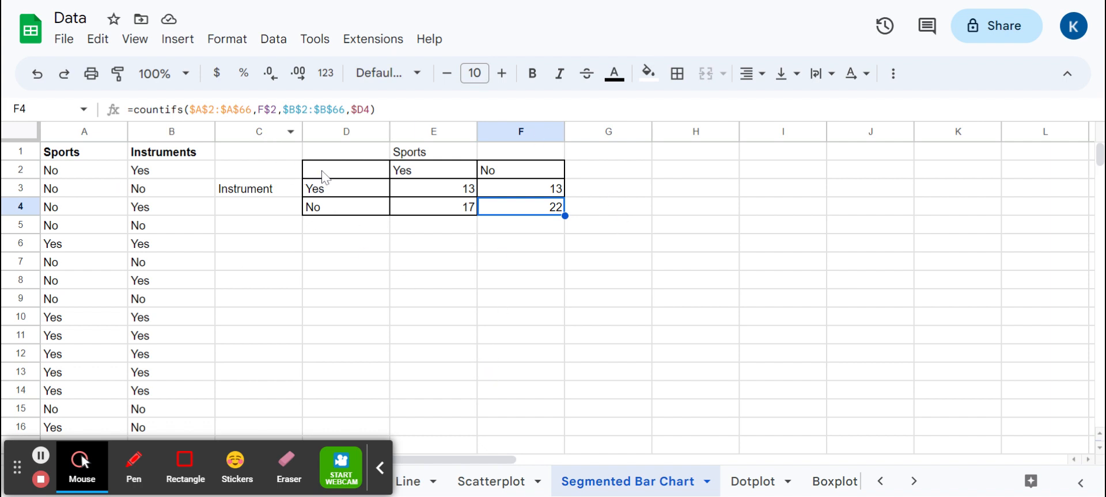
Insert a chart based on the two-way table range D2:F4
drag(322, 171, 523, 213)
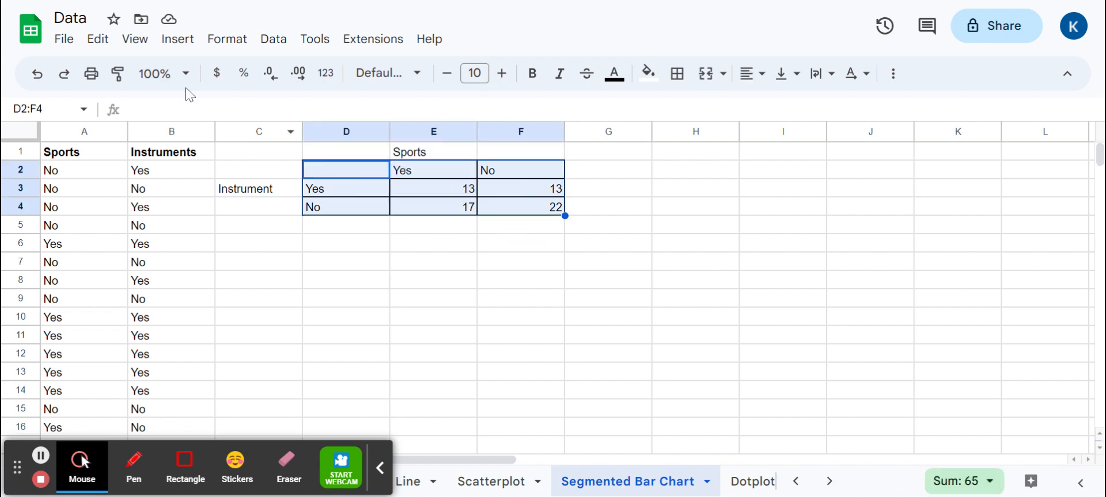
click(177, 38)
click(214, 226)
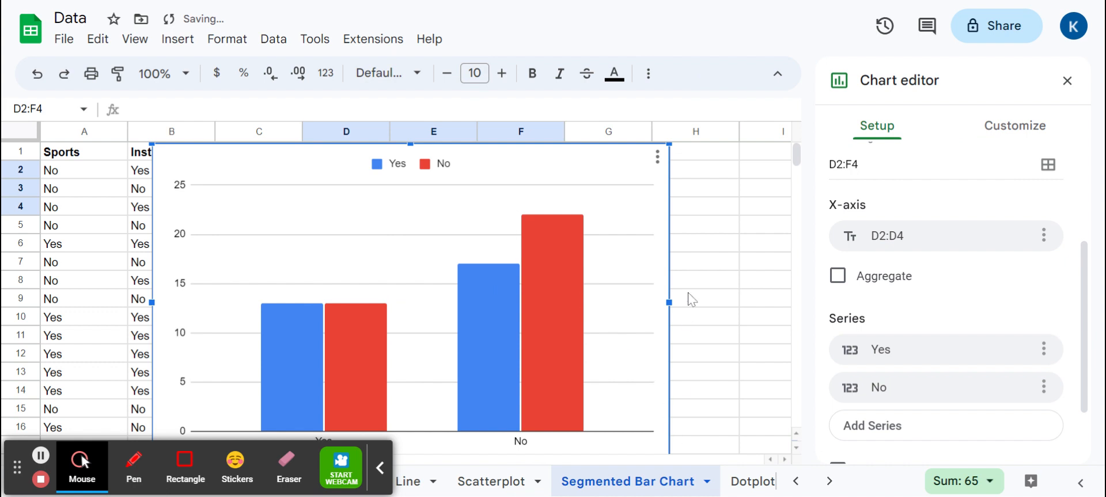
Shrink the column chart and move it down so it sits clear of the sports and instruments data columns
scroll(638, 307, down, 1)
drag(669, 408, 584, 353)
scroll(438, 259, up, 1)
drag(233, 165, 382, 194)
Set the column chart's stacking to 100%
scroll(915, 301, up, 3)
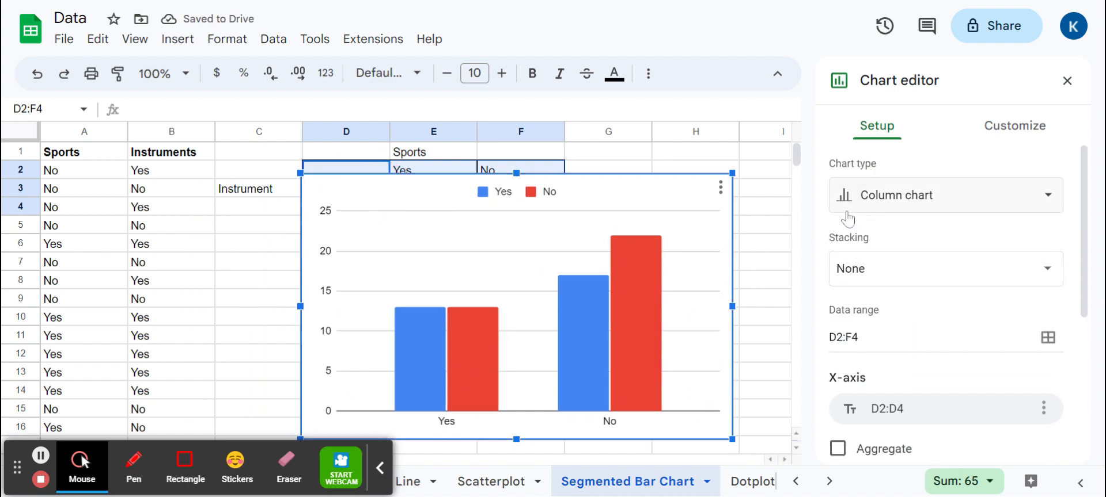
click(873, 283)
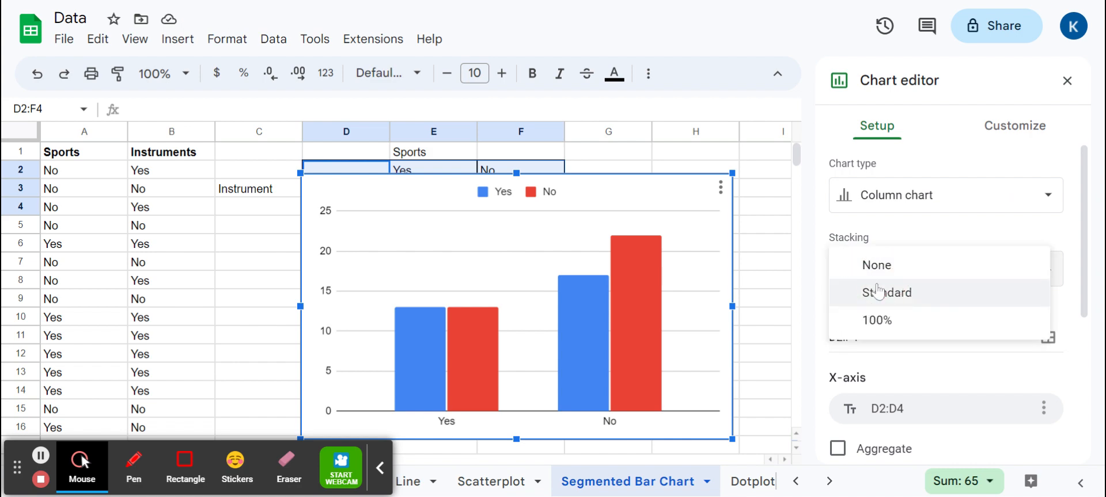
click(881, 321)
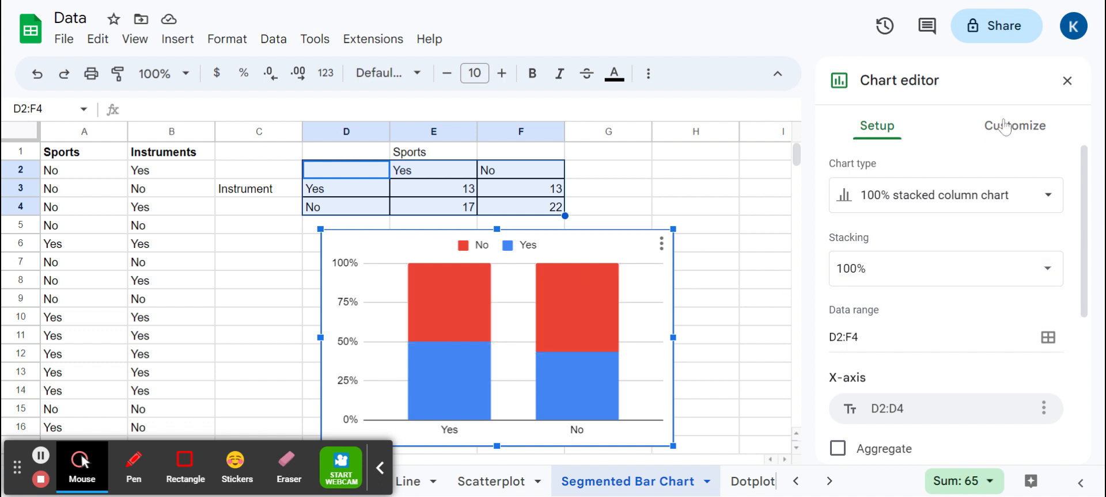
Set the chart's horizontal axis title to "Do You Play an Instrument?"
click(1004, 127)
scroll(1004, 245, down, 2)
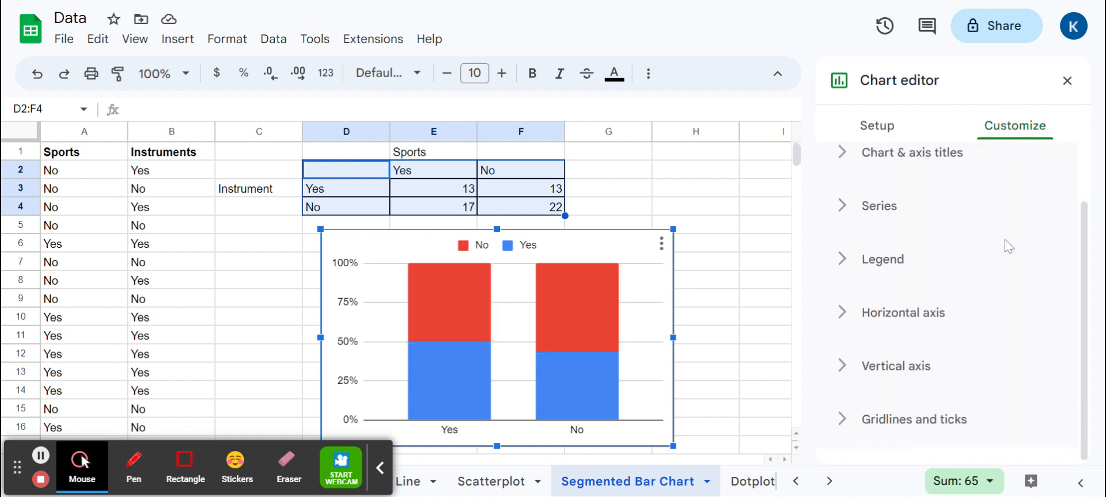
scroll(967, 248, up, 1)
click(919, 226)
click(930, 281)
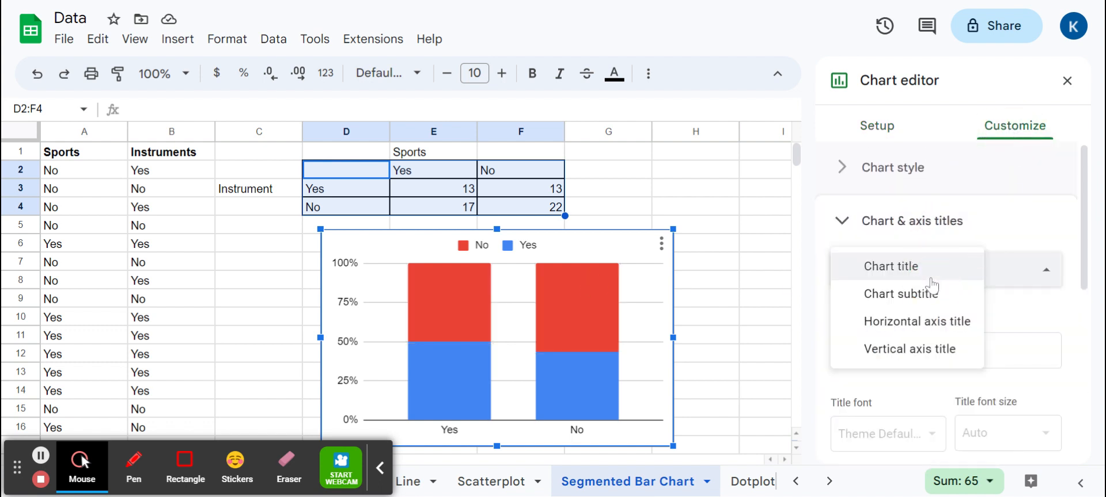
click(913, 322)
scroll(948, 288, down, 3)
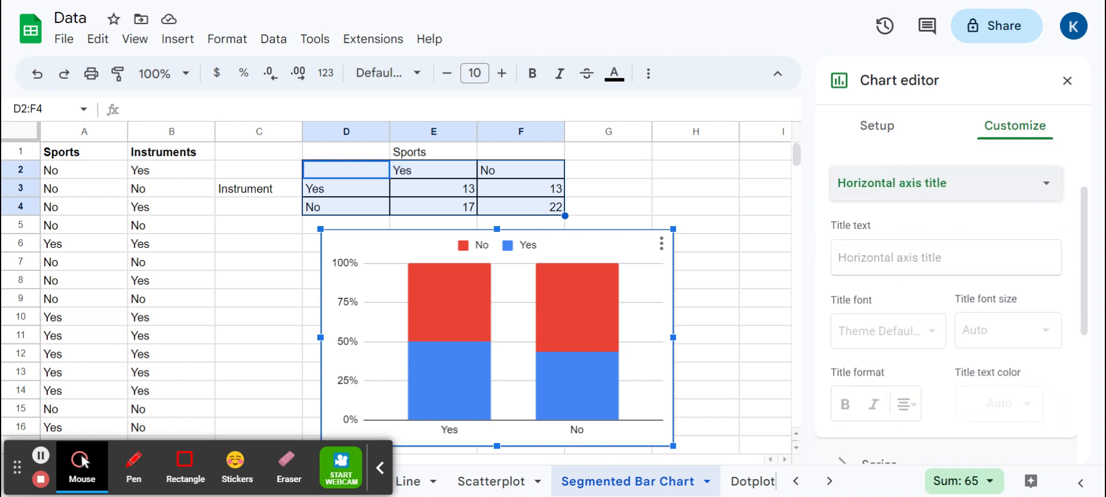
click(921, 258)
text(Do )
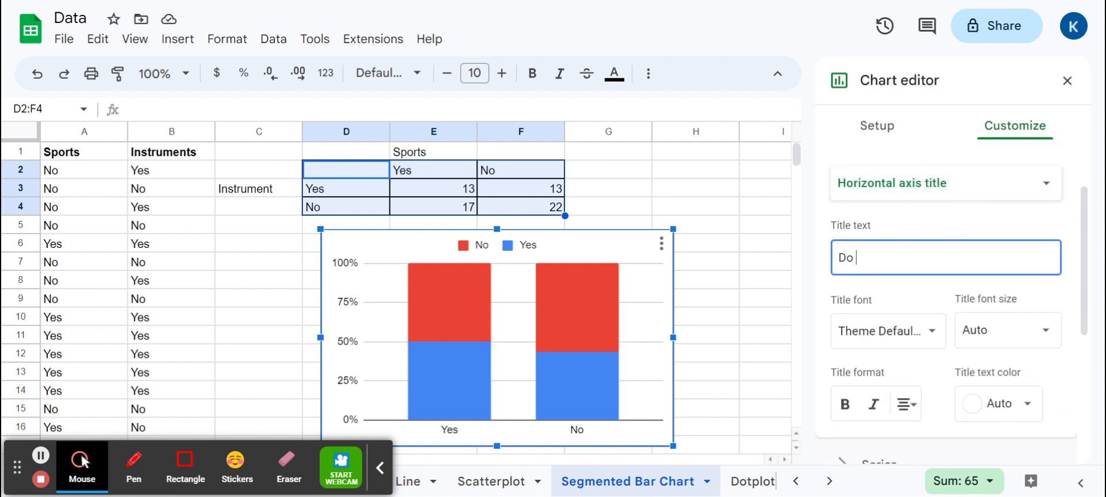
text(You Play an Instrument?)
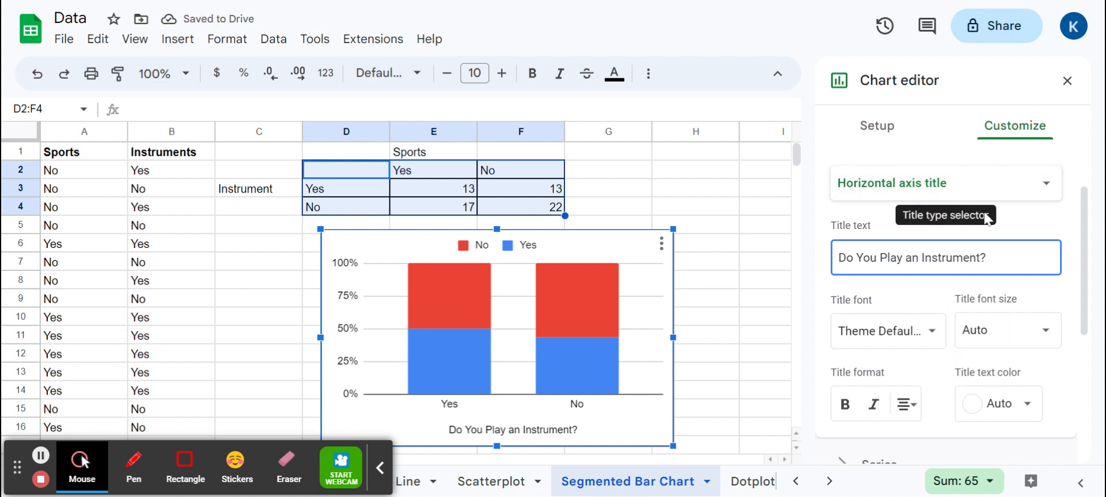
Set the chart's legend position to Right
scroll(995, 227, down, 4)
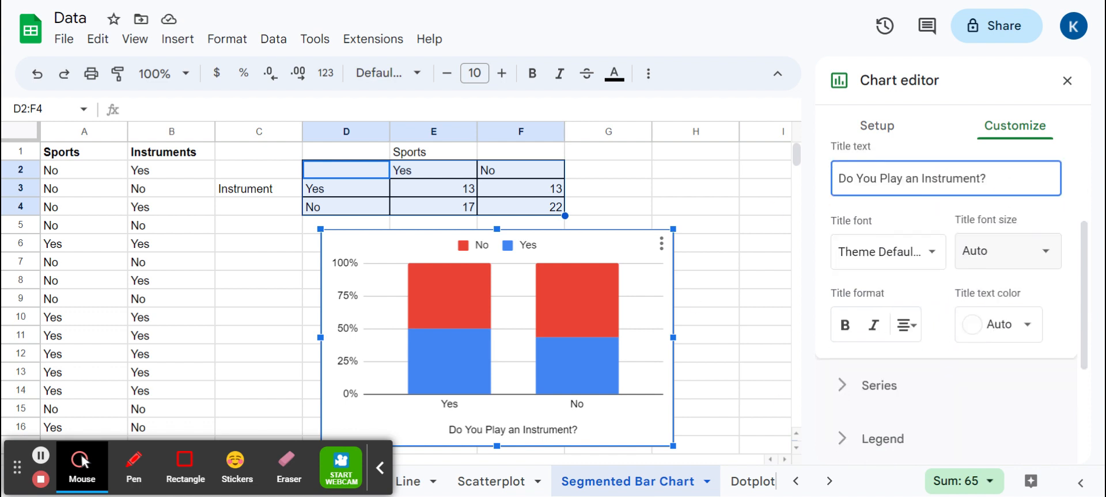
click(944, 259)
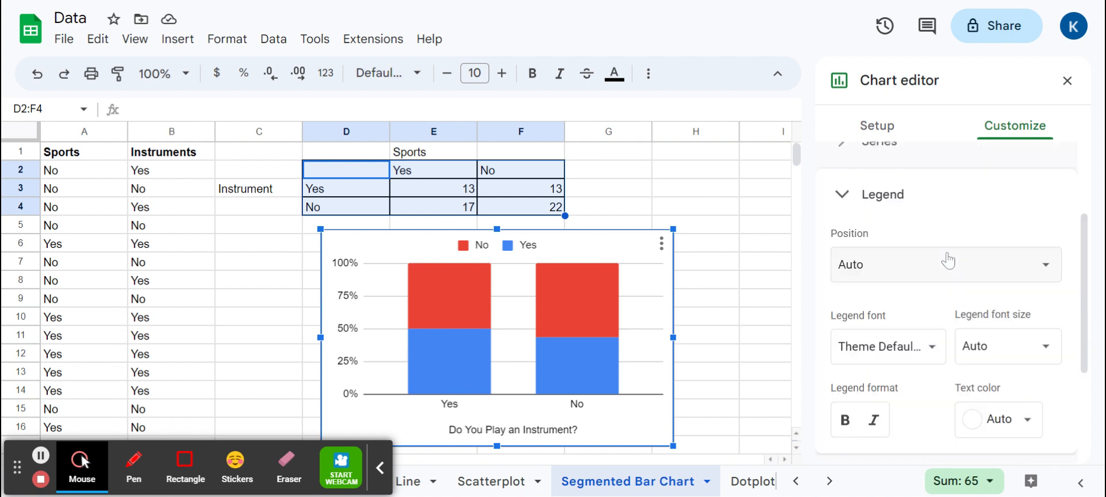
scroll(1025, 288, down, 3)
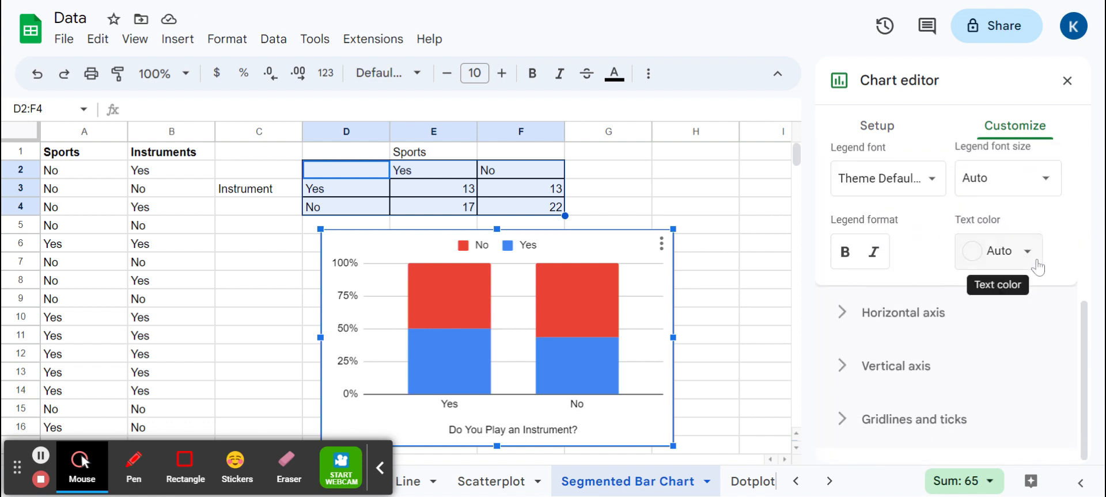
scroll(1002, 320, up, 3)
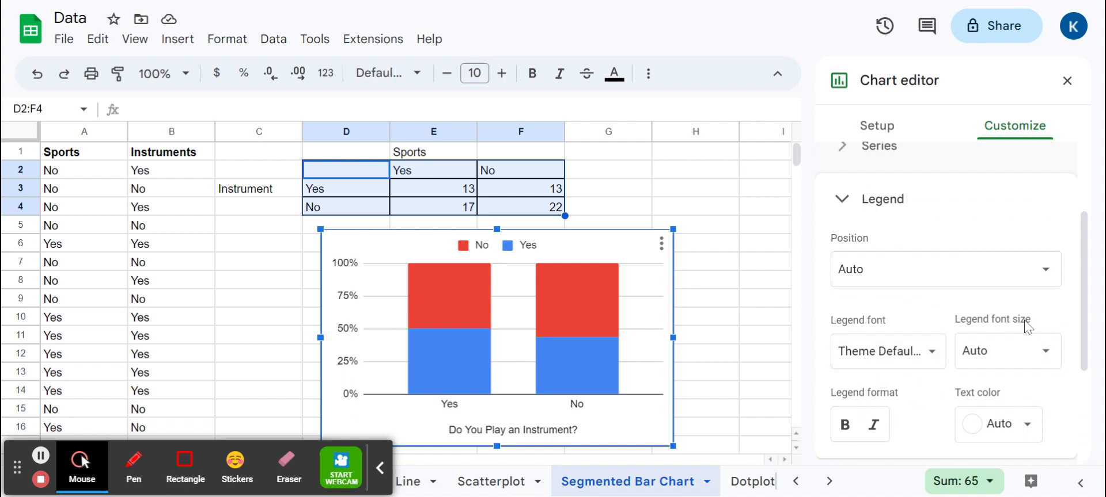
click(1000, 272)
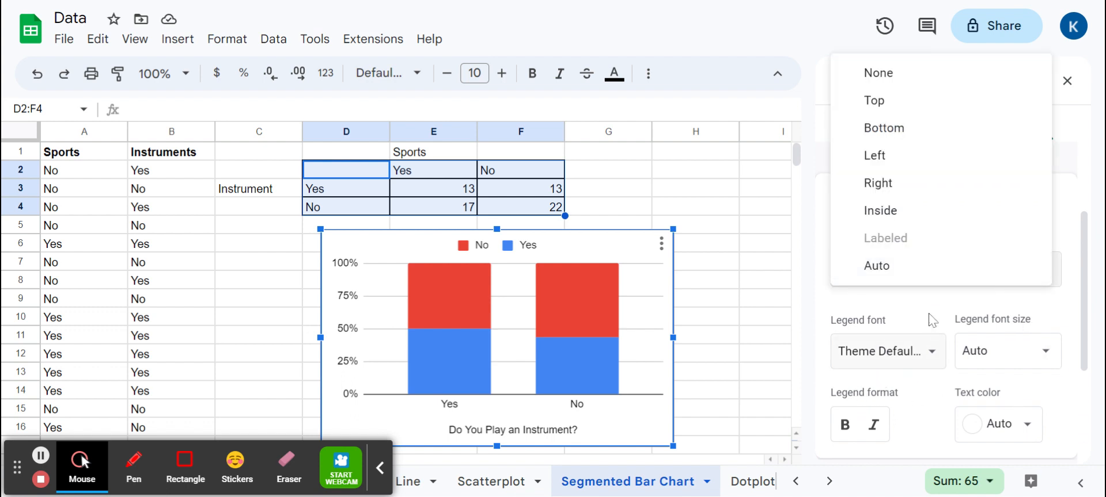
click(939, 339)
scroll(946, 302, down, 1)
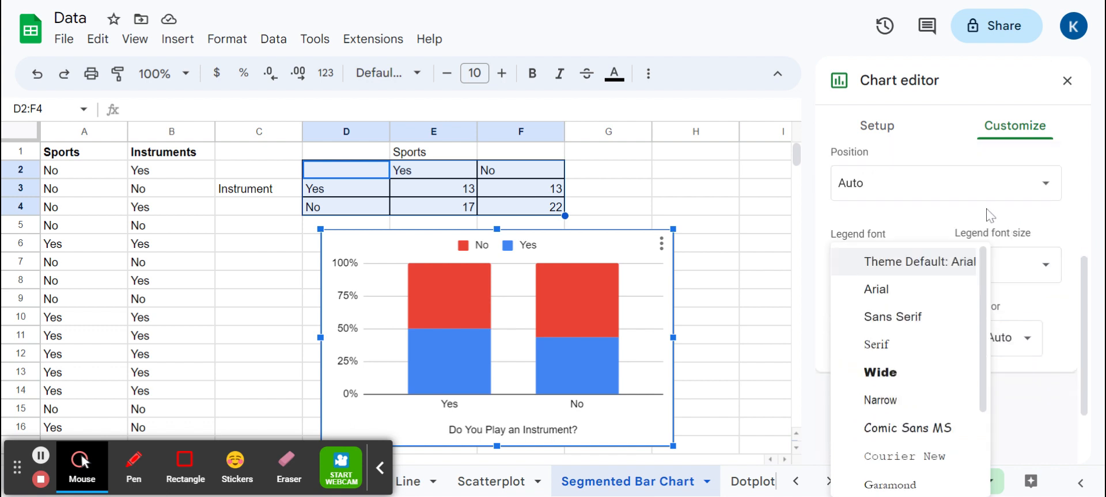
click(957, 209)
scroll(1031, 339, down, 1)
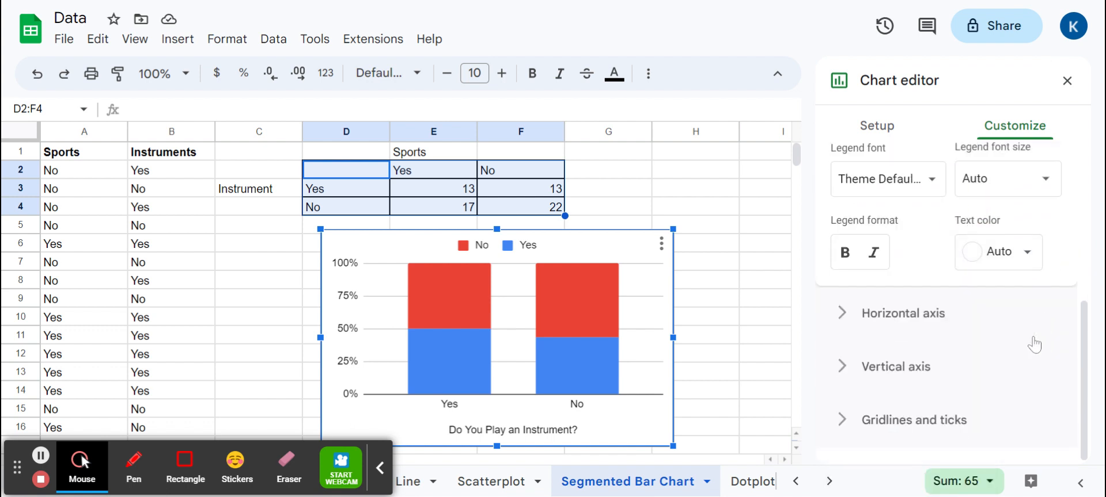
click(40, 457)
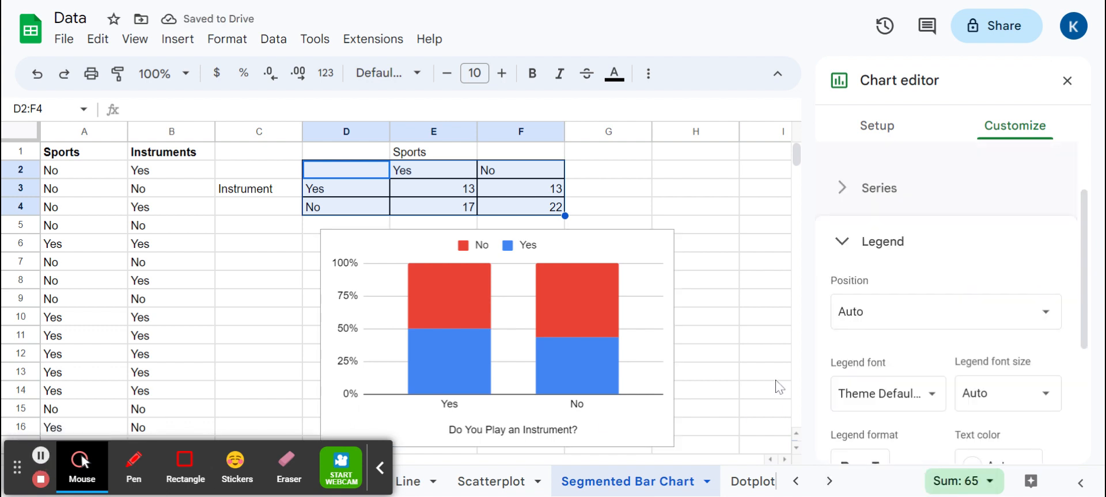
click(995, 320)
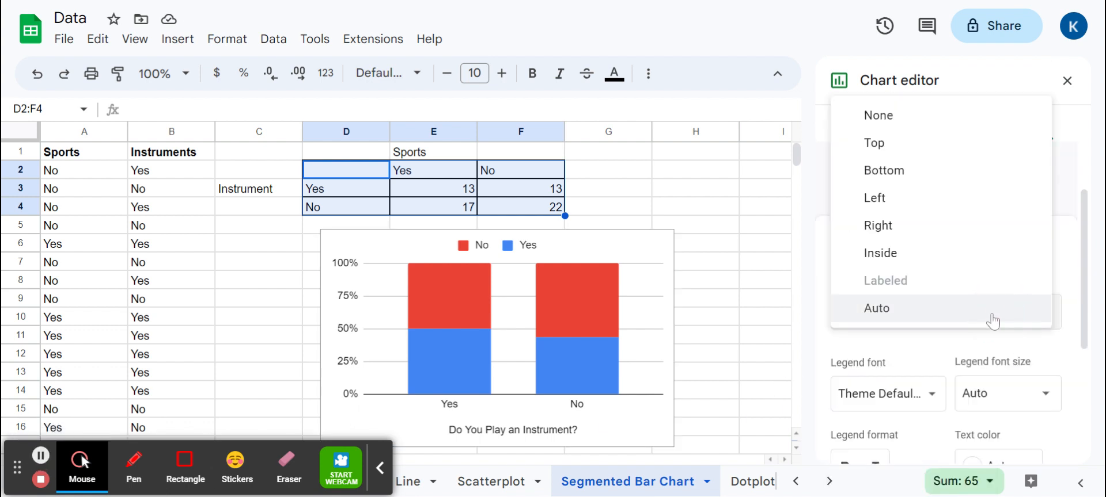
click(950, 242)
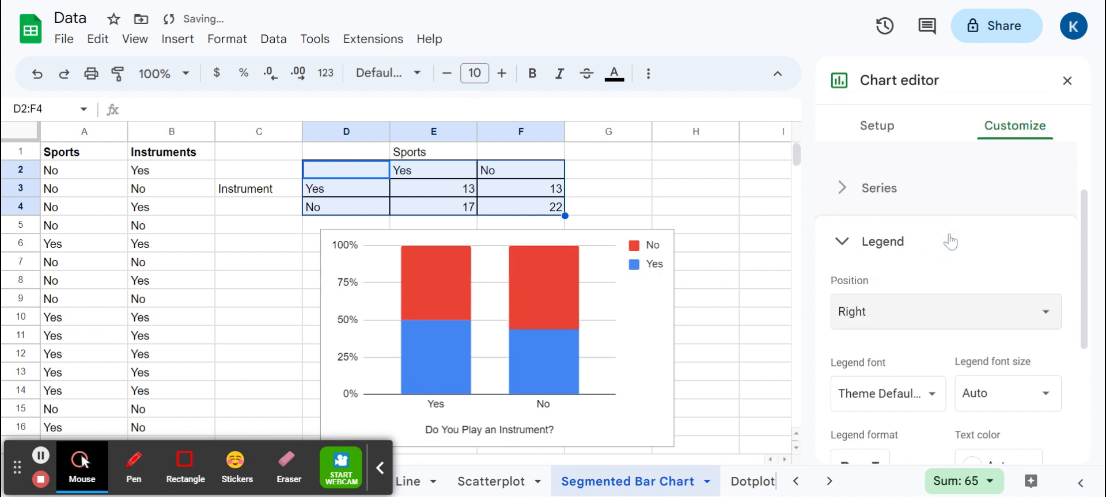
Relabel the chart's legend entries, changing "No" to "No Sports" and "Yes" to "Yes Sports"
click(655, 251)
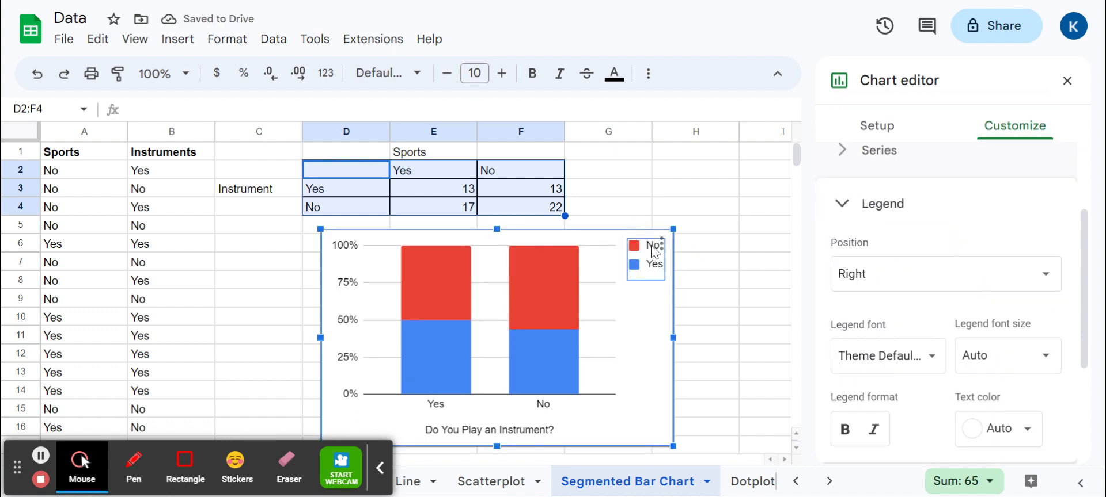
drag(654, 251, 655, 253)
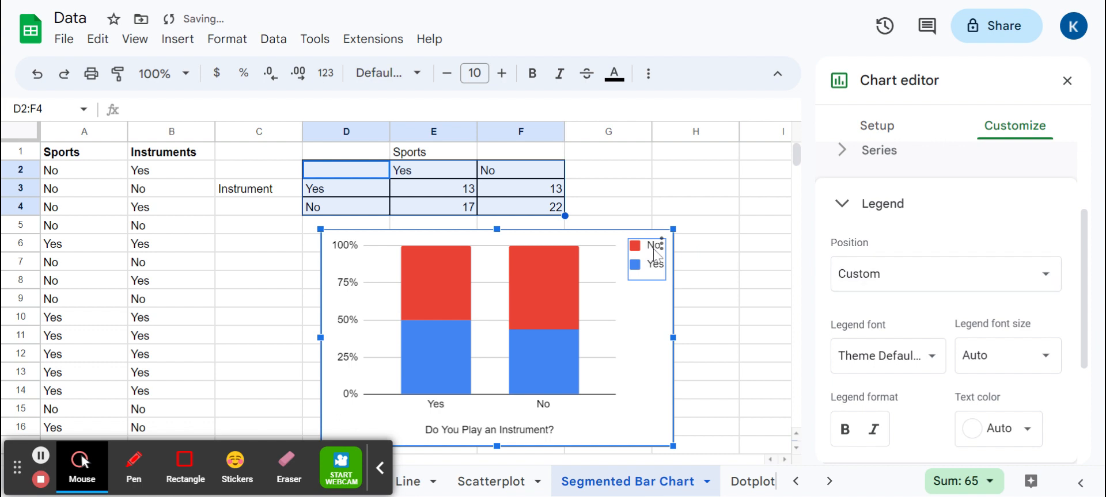
click(655, 252)
click(654, 248)
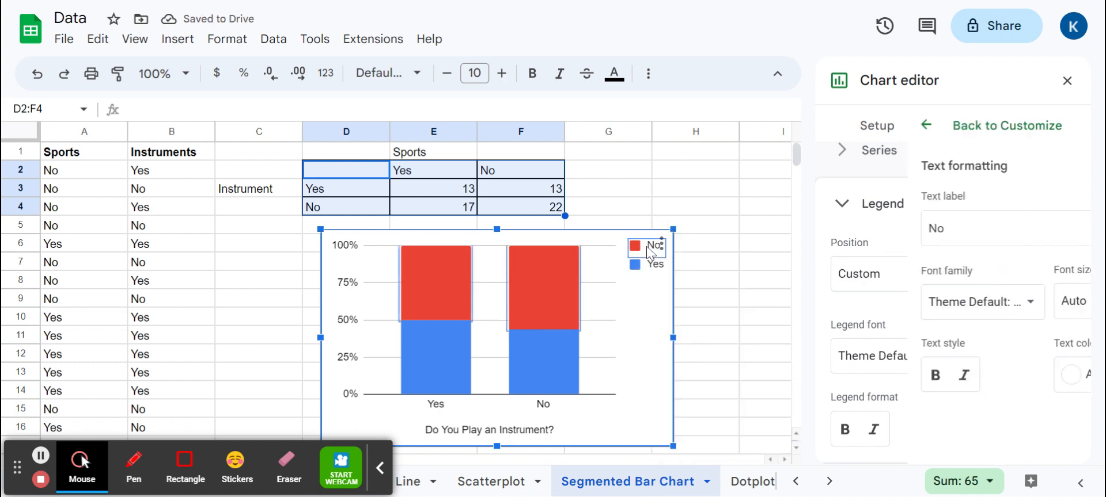
click(944, 234)
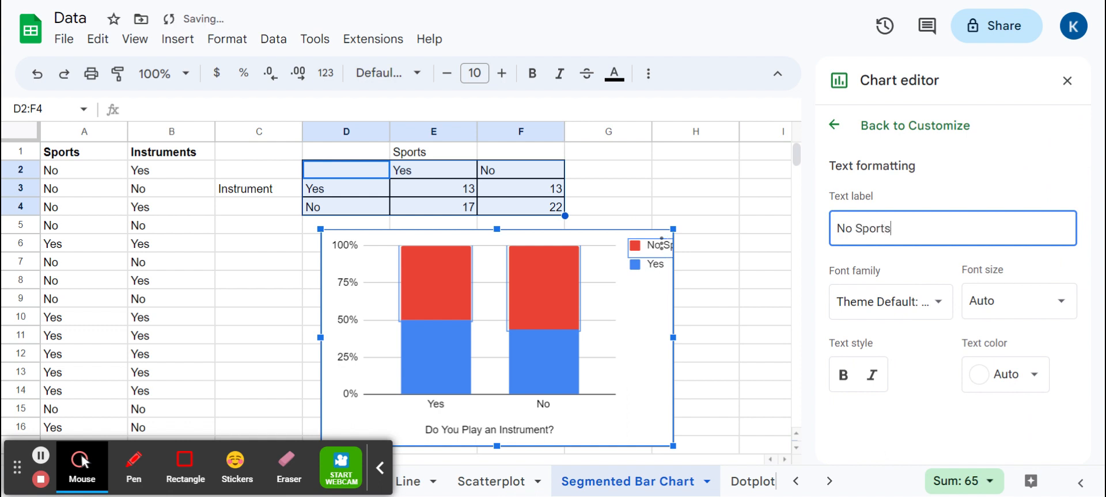
click(653, 265)
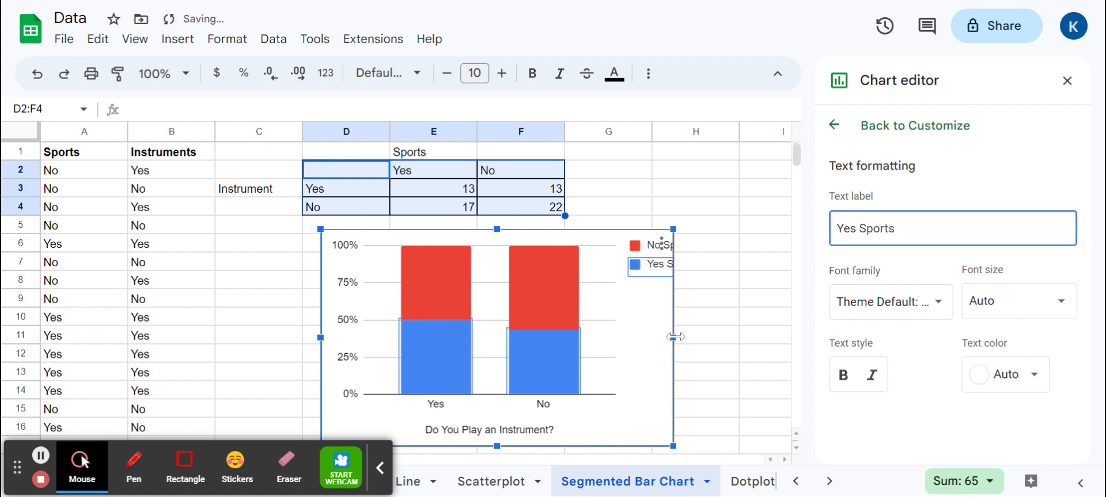
Narrow the chart slightly and set the legend position back to Right, then leave chart editing
mouse_move(672, 337)
mouse_down()
mouse_move(737, 337)
mouse_move(669, 337)
mouse_up()
click(834, 125)
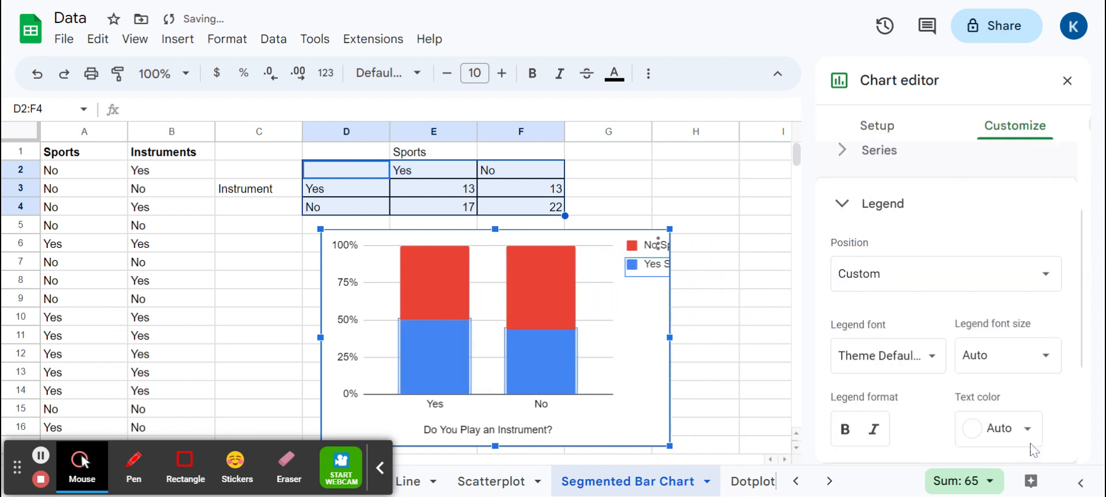
click(942, 281)
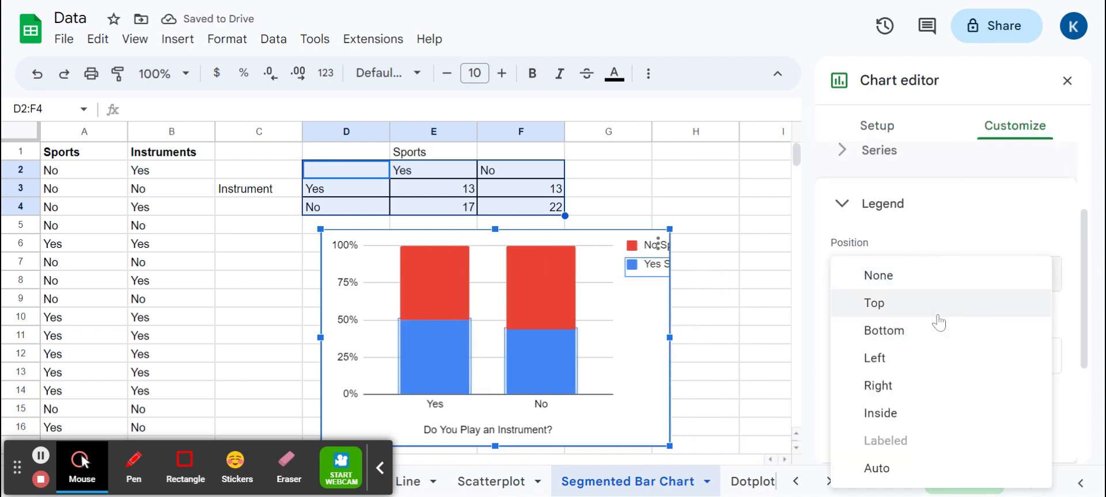
click(932, 391)
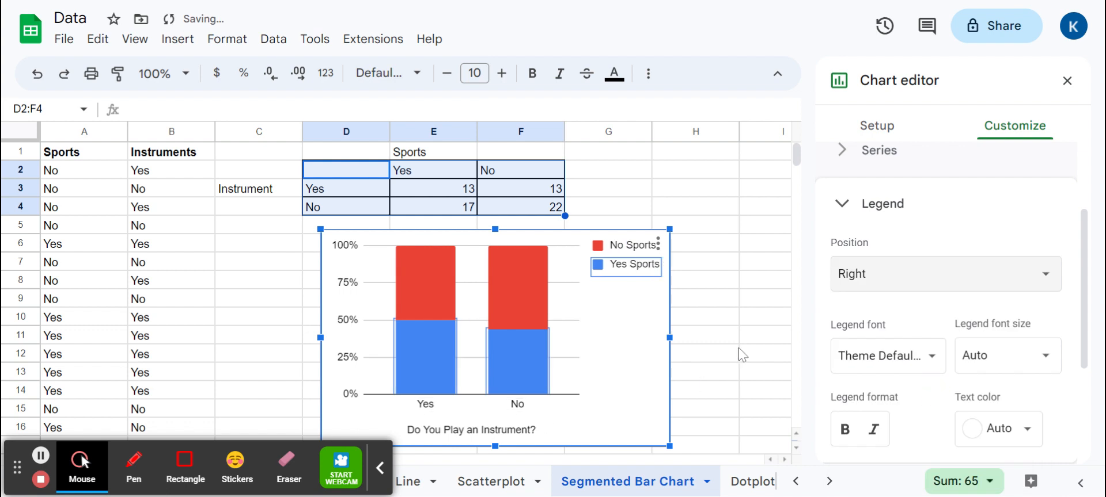
click(742, 354)
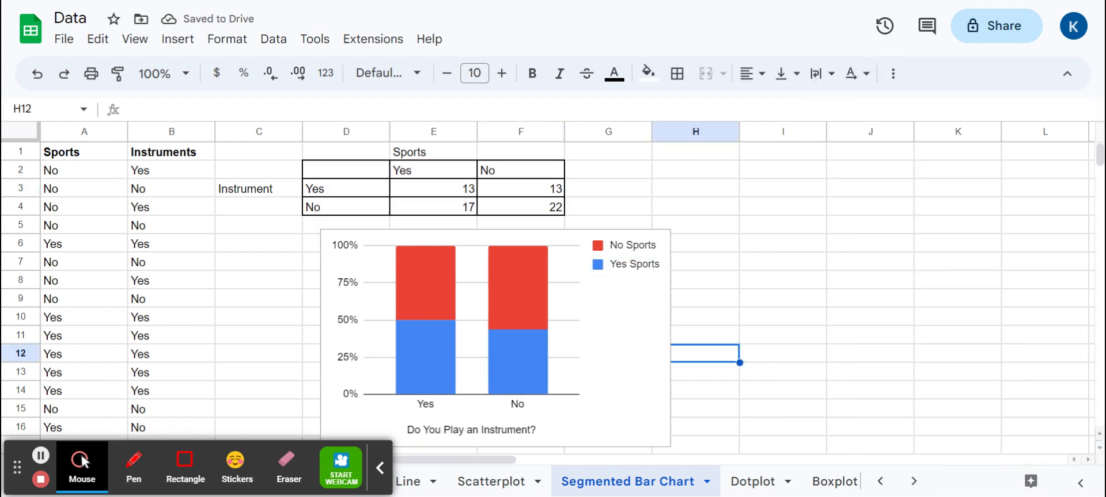